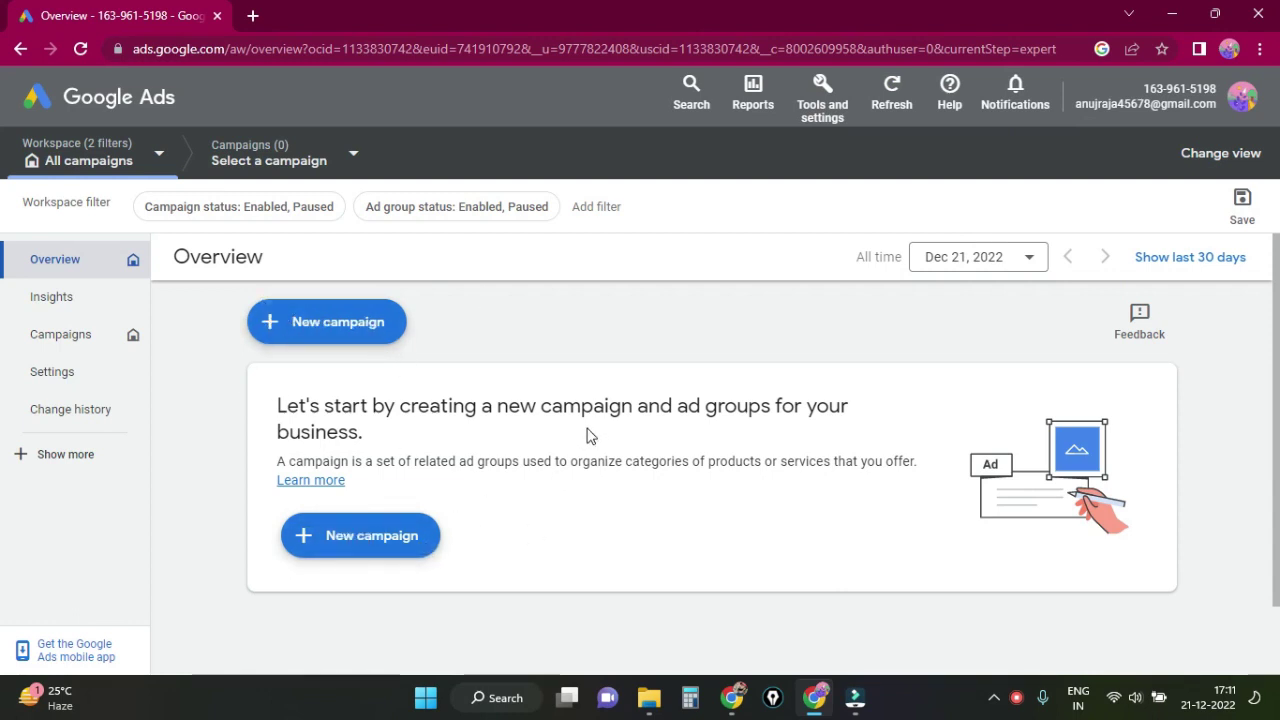
Open the account's billing summary and look over the payments setup form
left_click(843, 120)
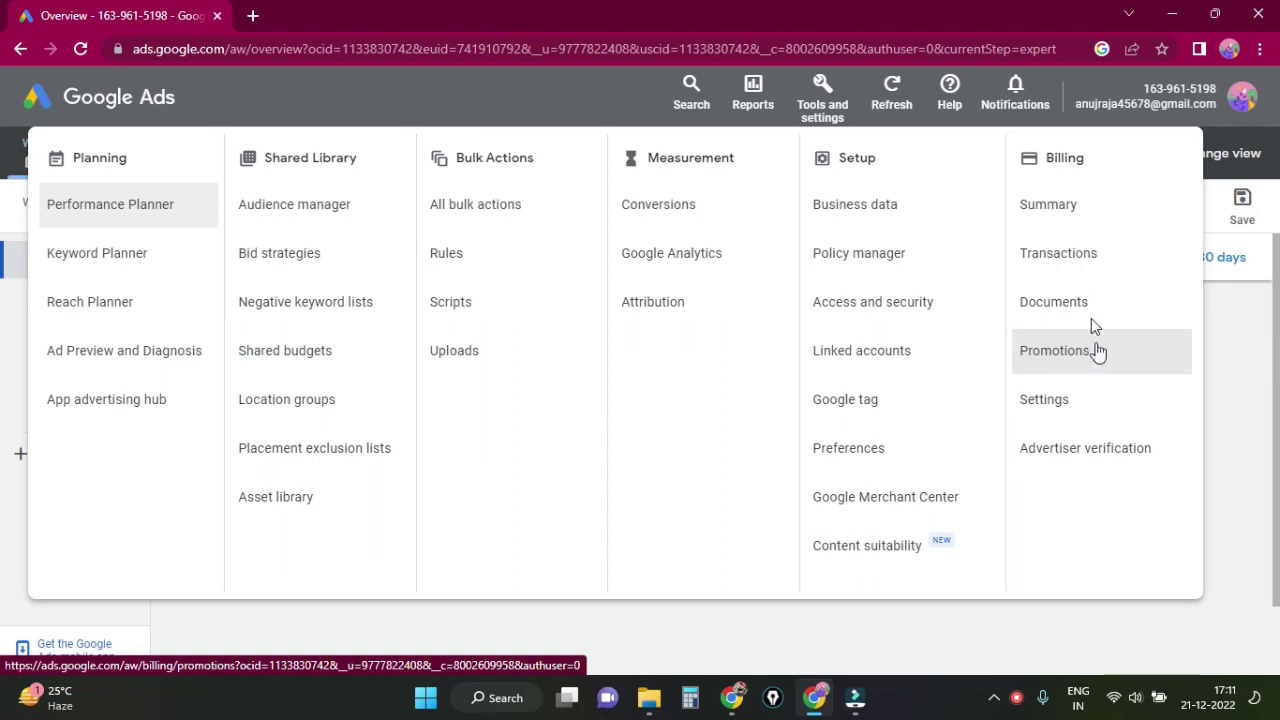
left_click(1056, 205)
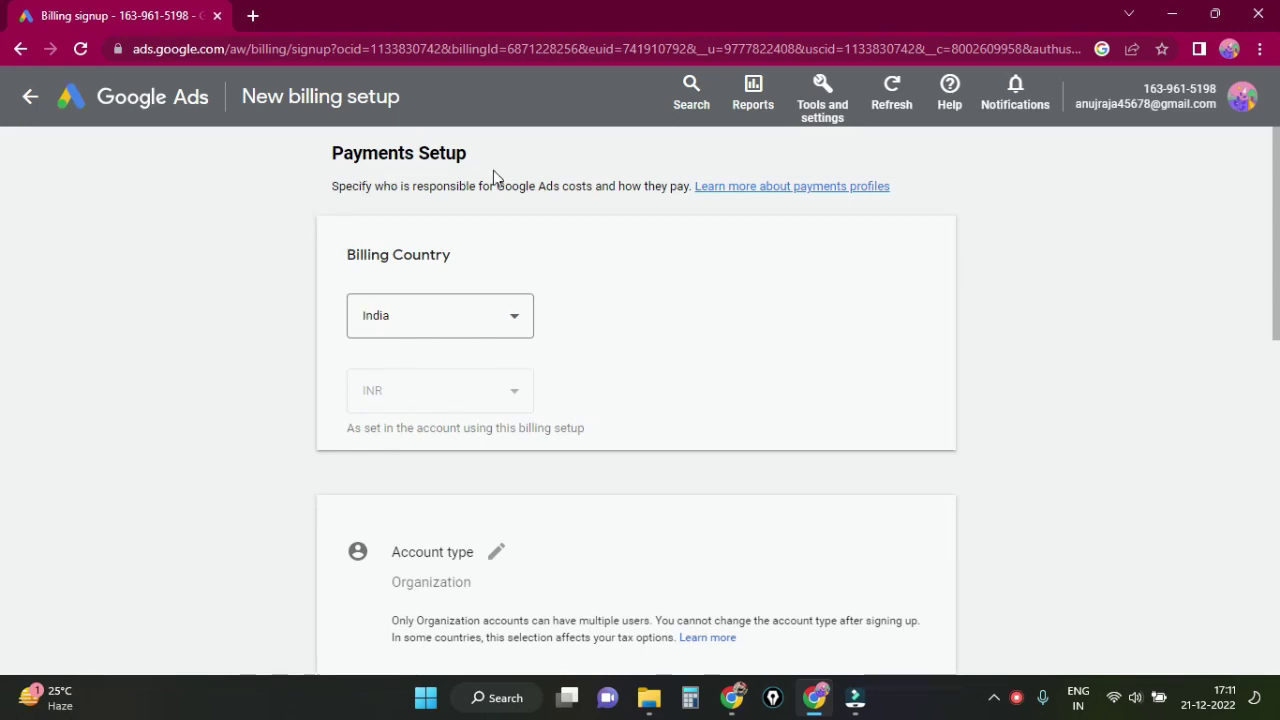
scroll(750, 306, "down", 2)
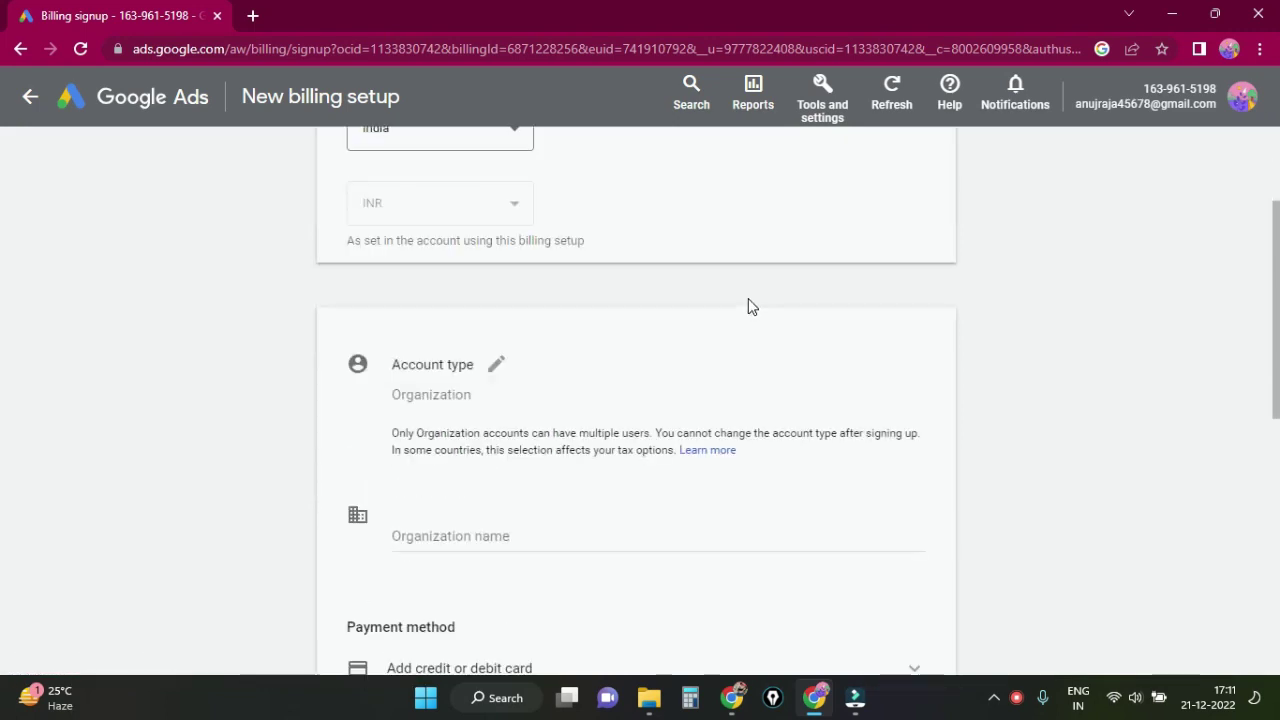
scroll(750, 306, "down", 4)
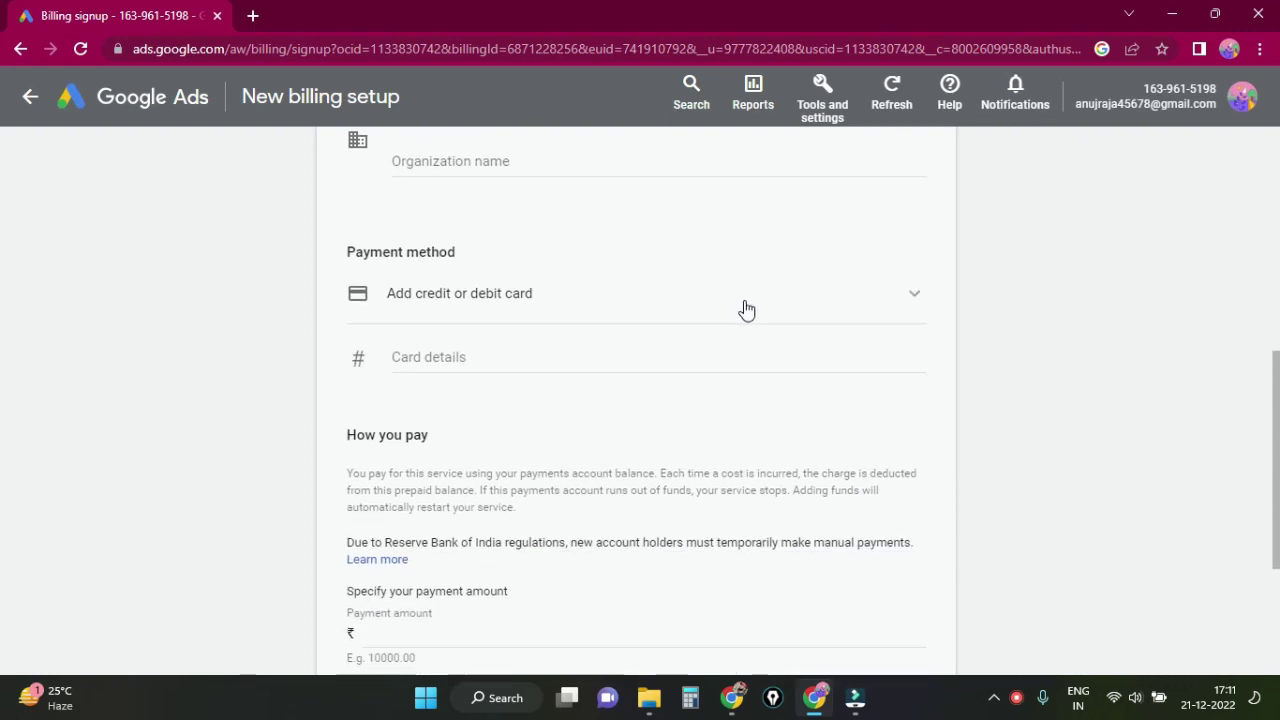
scroll(746, 310, "down", 2)
scroll(726, 305, "up", 7)
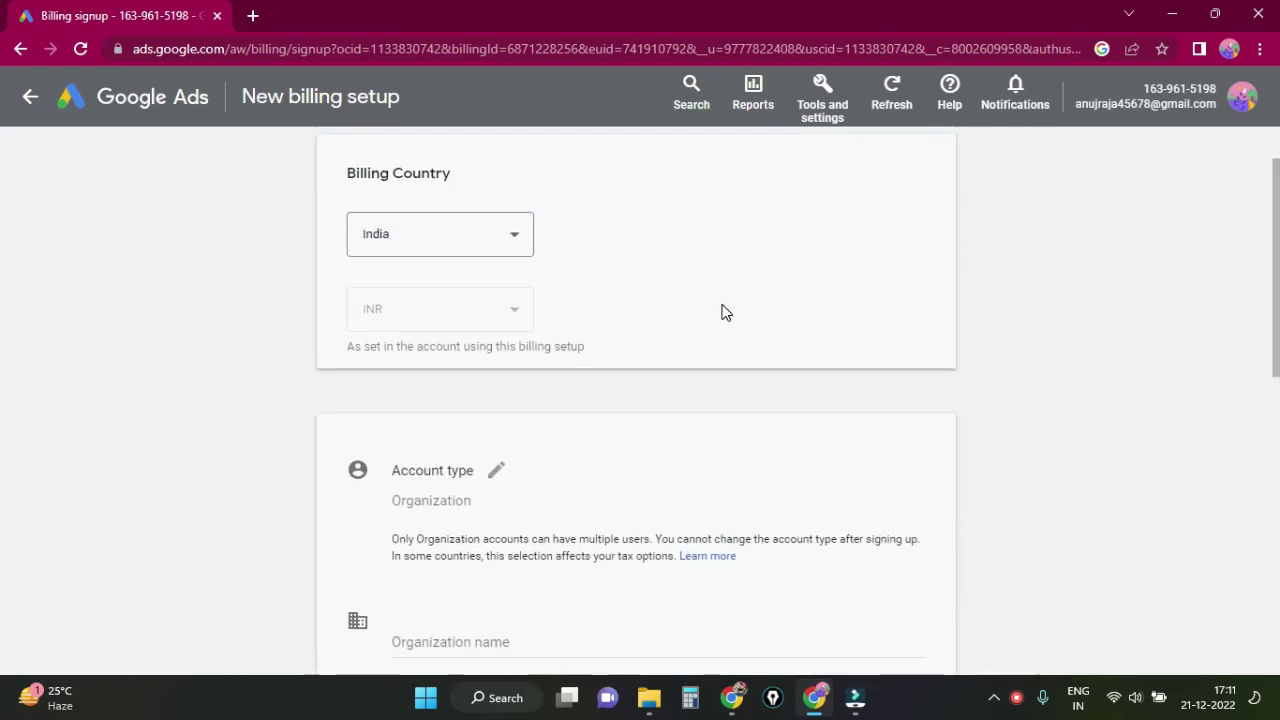
scroll(722, 312, "up", 1)
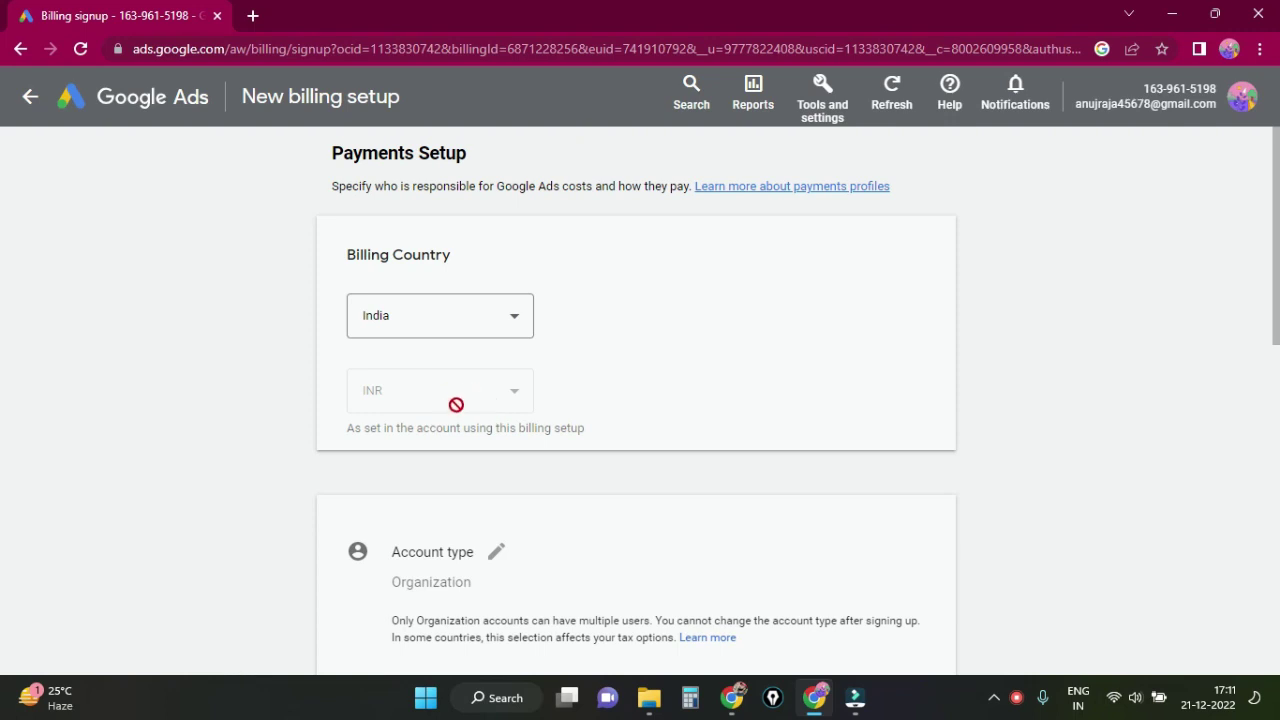
Change the account type in the payments setup to Individual
scroll(800, 368, "down", 2)
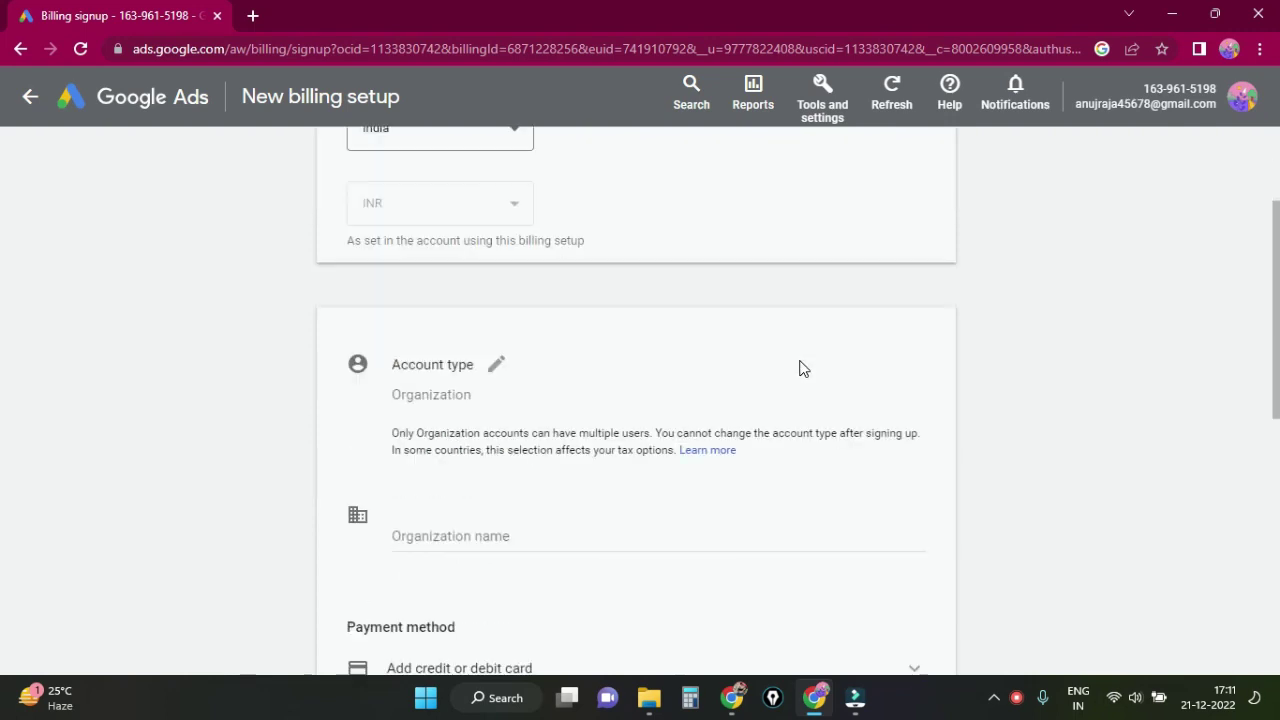
scroll(505, 397, "down", 1)
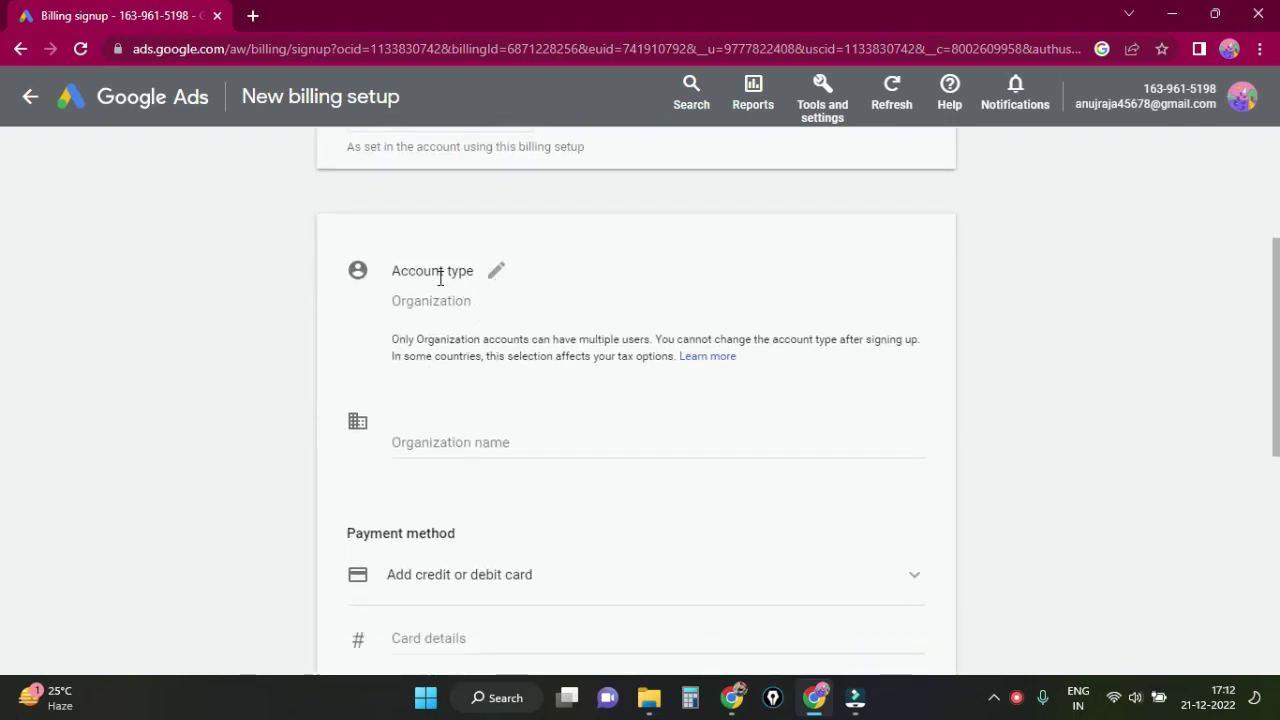
left_click(494, 273)
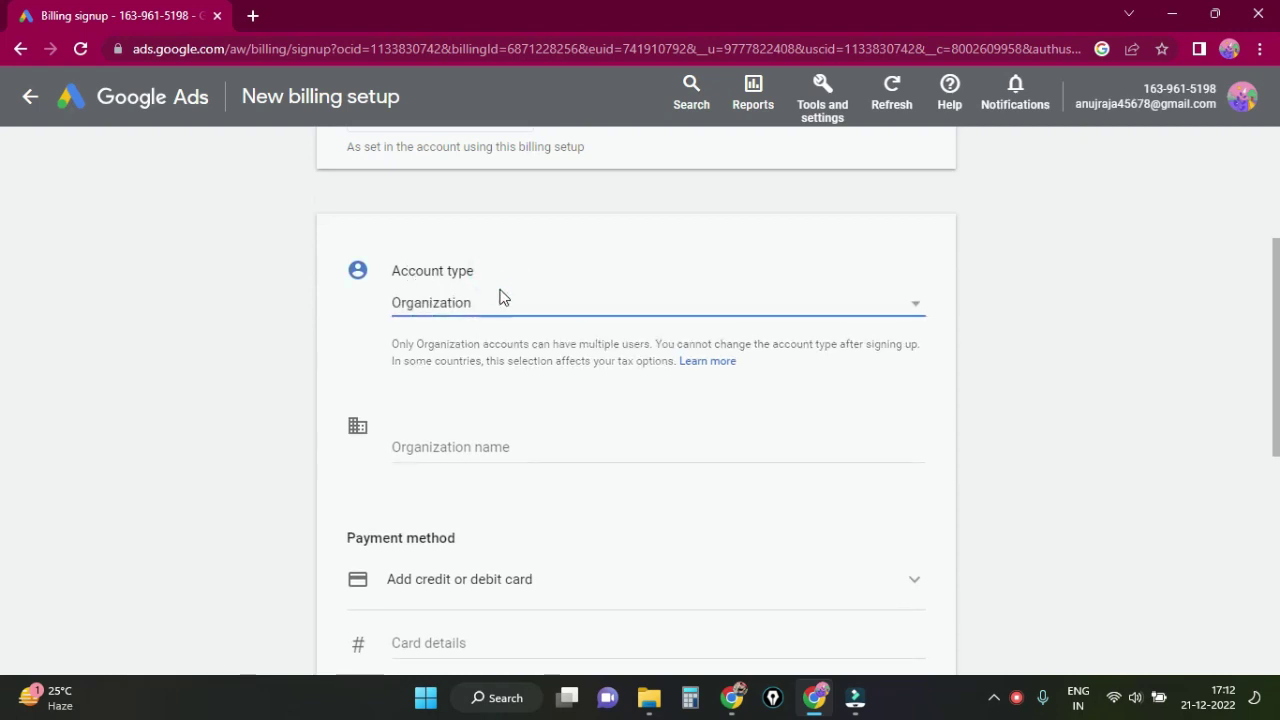
left_click(500, 298)
left_click(468, 280)
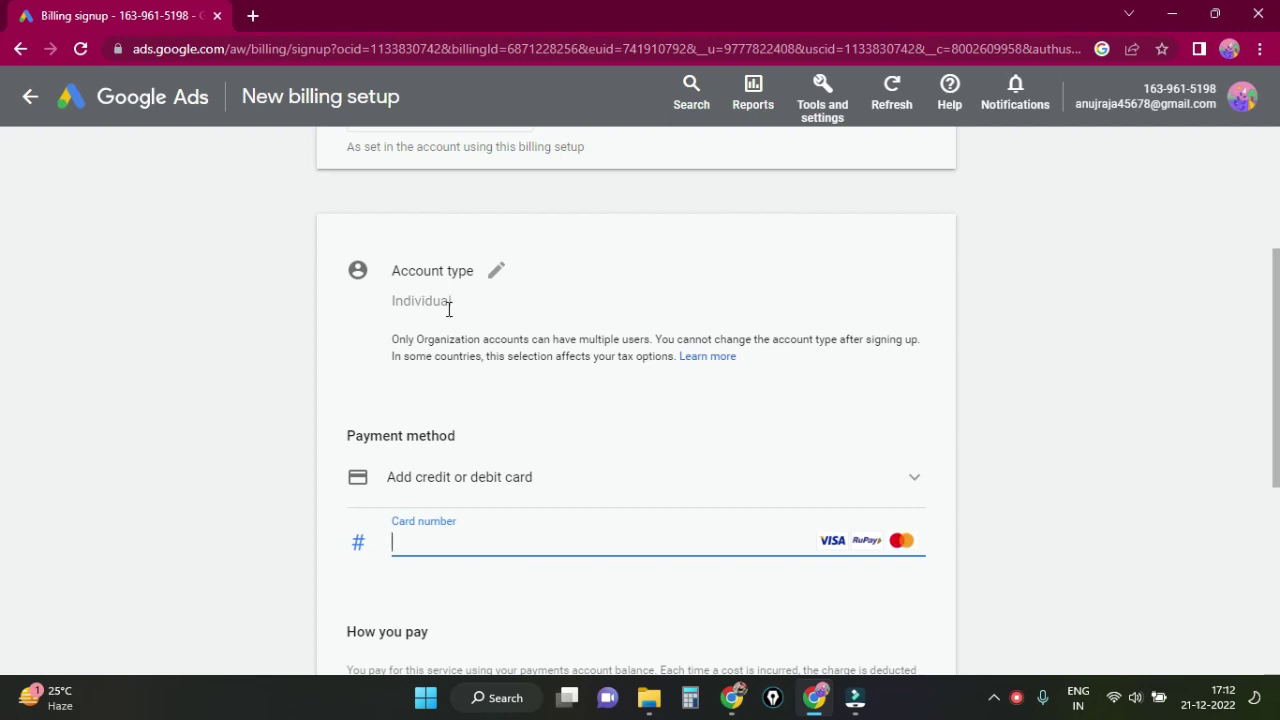
Try the Paytm wallet as the payment method and switch back to adding a credit or debit card
scroll(540, 330, "down", 2)
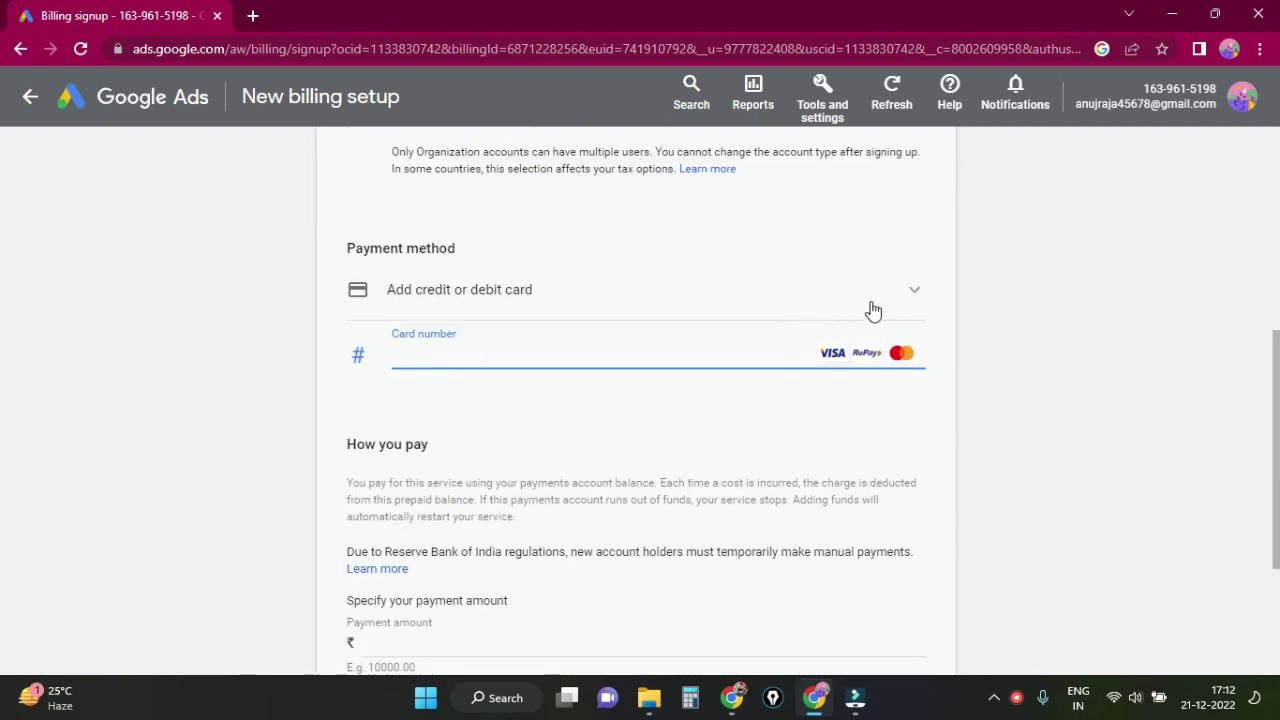
left_click(908, 290)
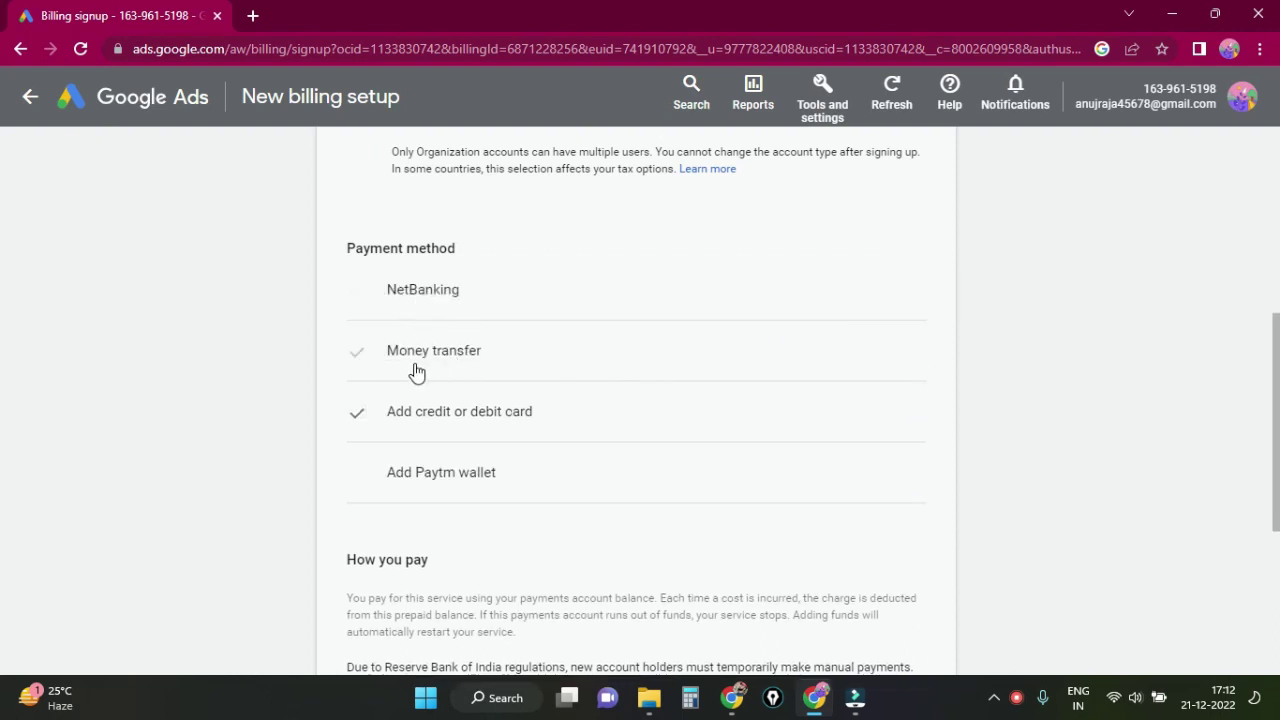
left_click(466, 478)
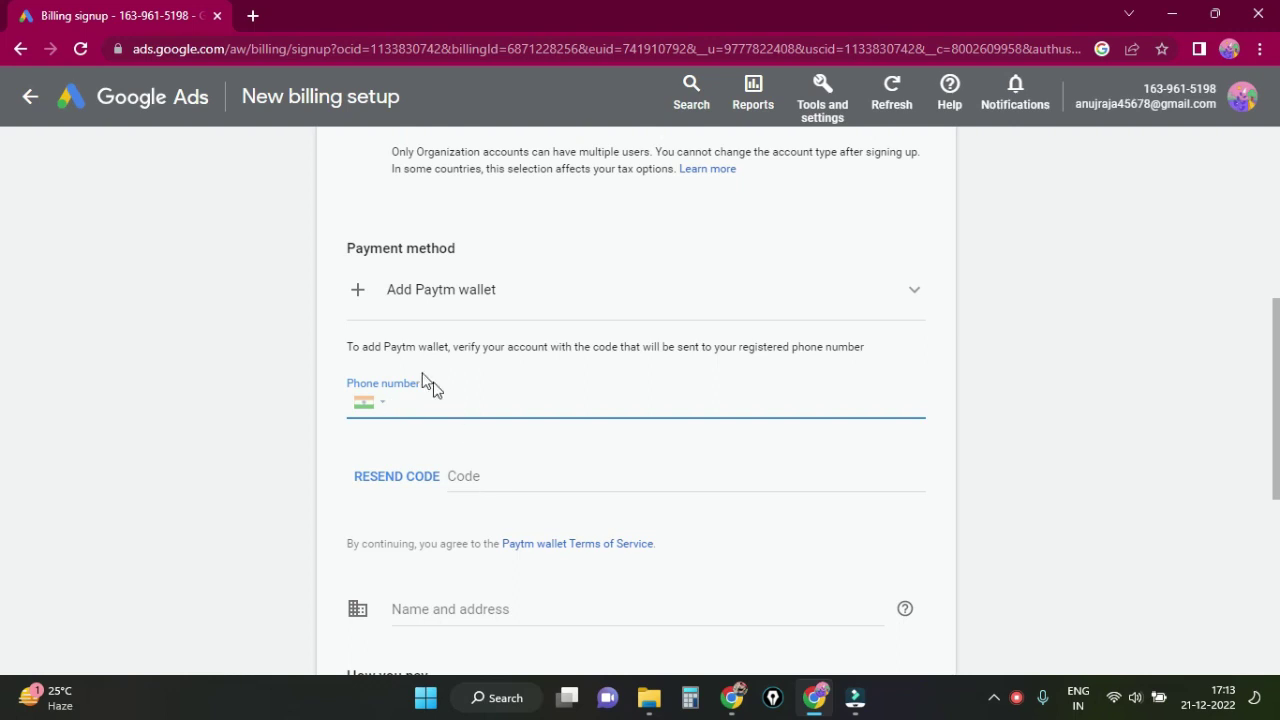
left_click(345, 348)
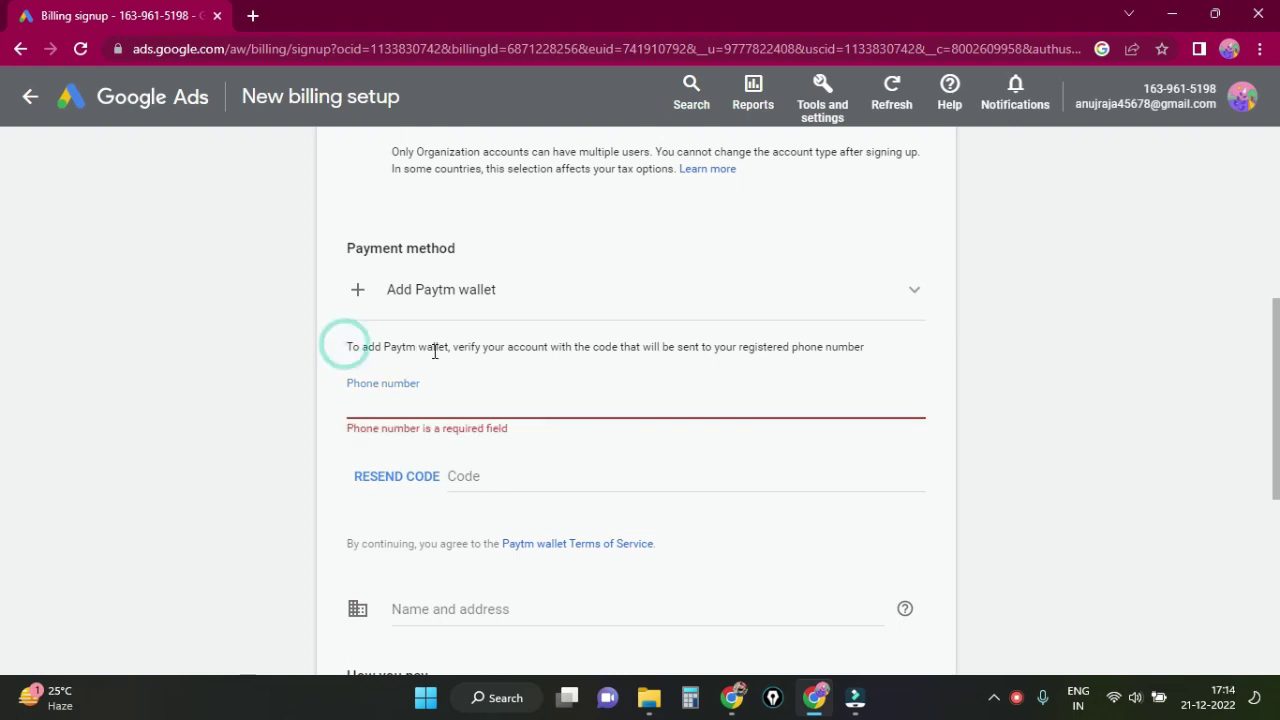
left_click(498, 400)
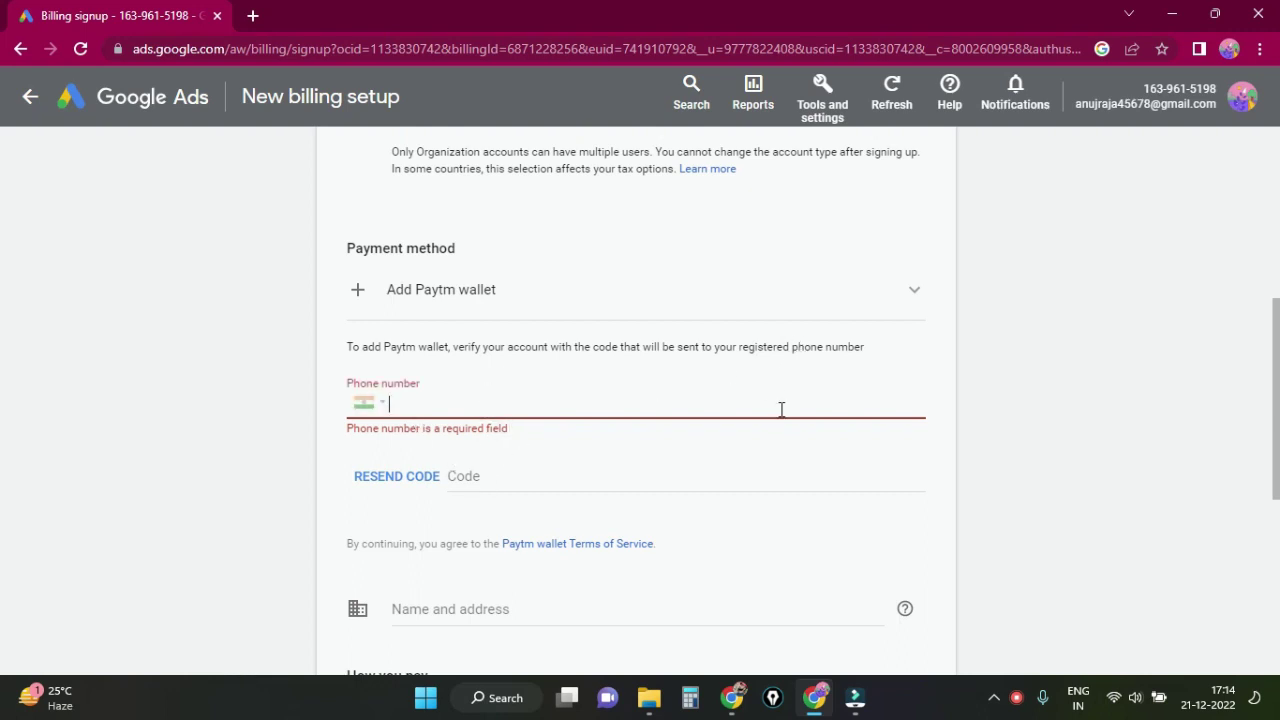
scroll(809, 349, "up", 1)
left_click(849, 381)
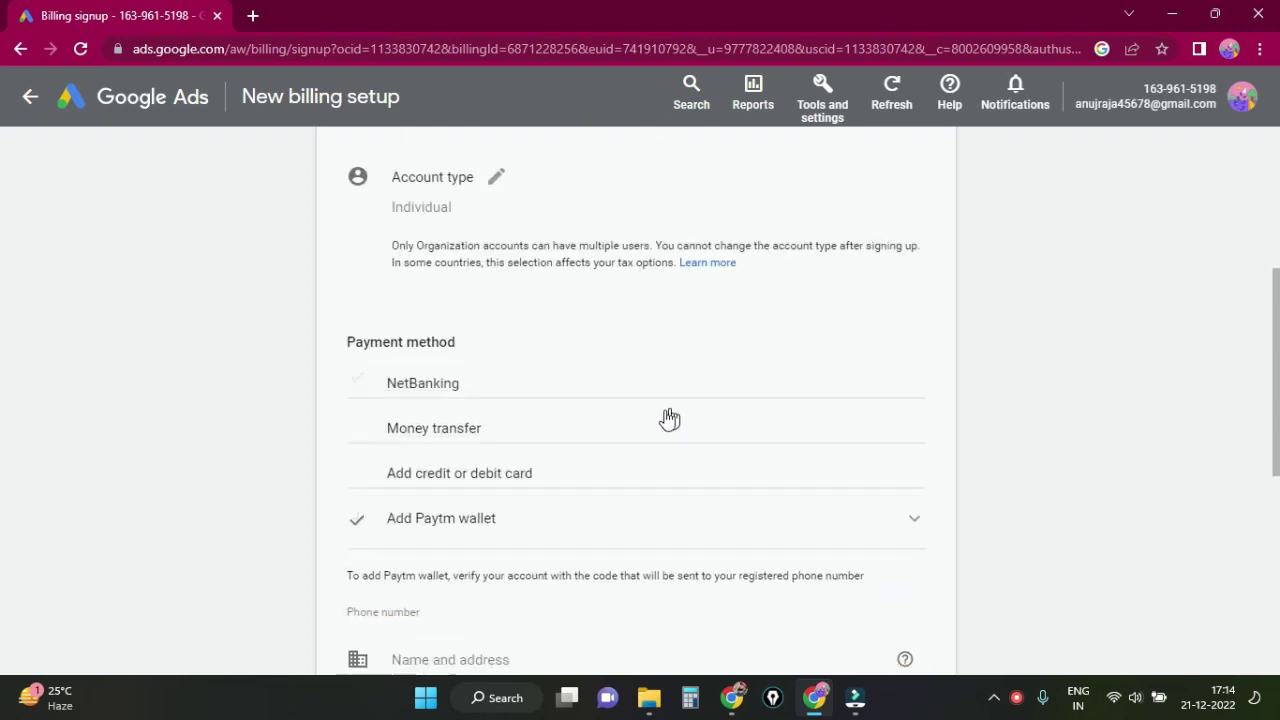
left_click(498, 518)
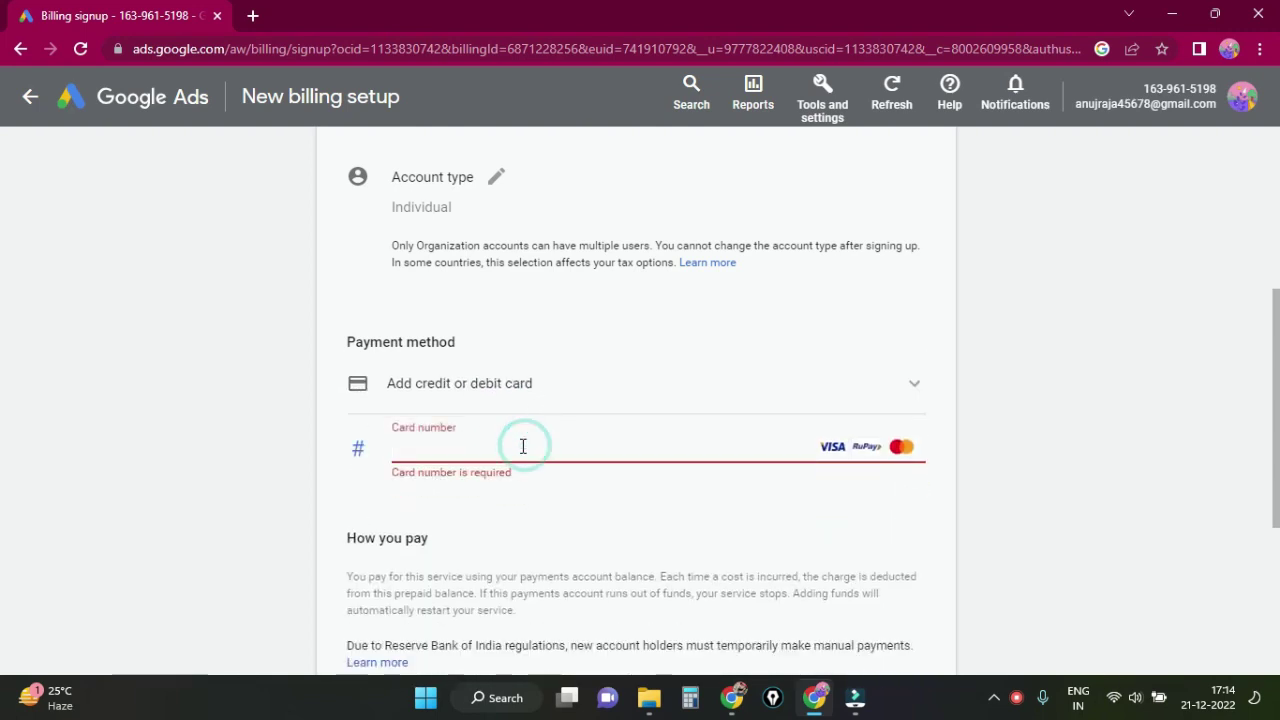
Enter a partial card number to expand the card and billing address fields for review, and clear the number again
type("45556")
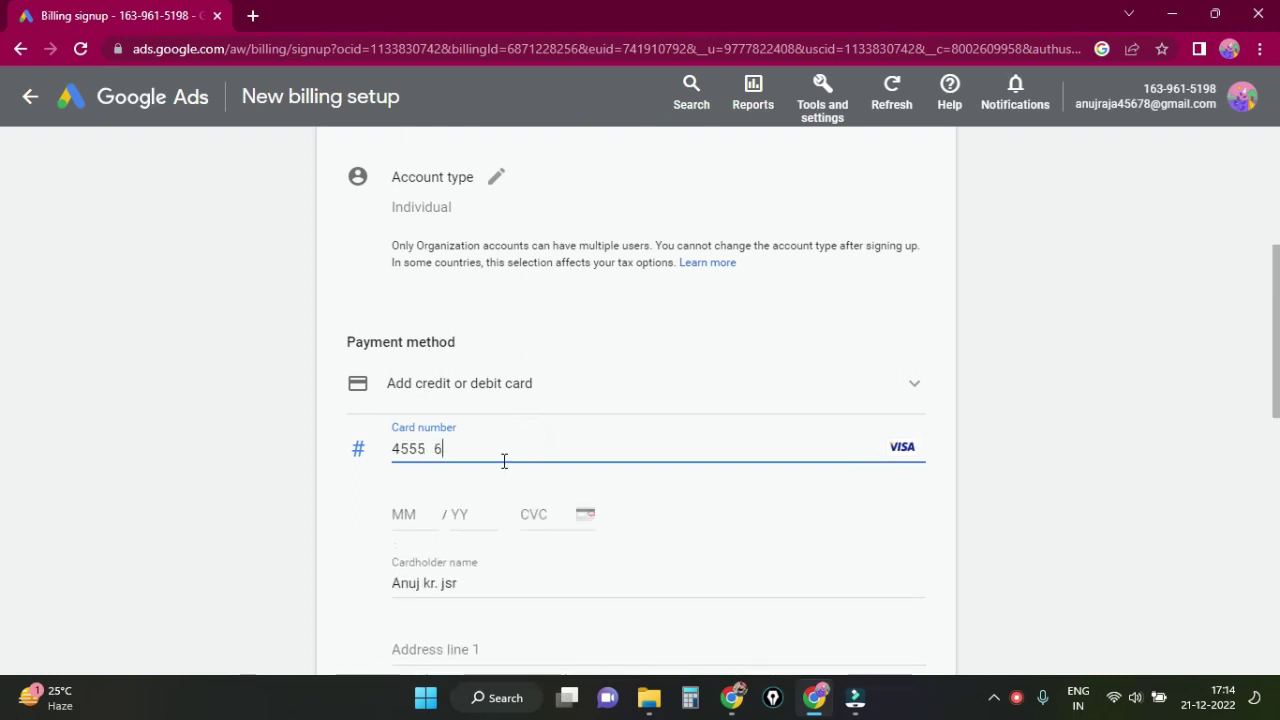
scroll(432, 413, "down", 1)
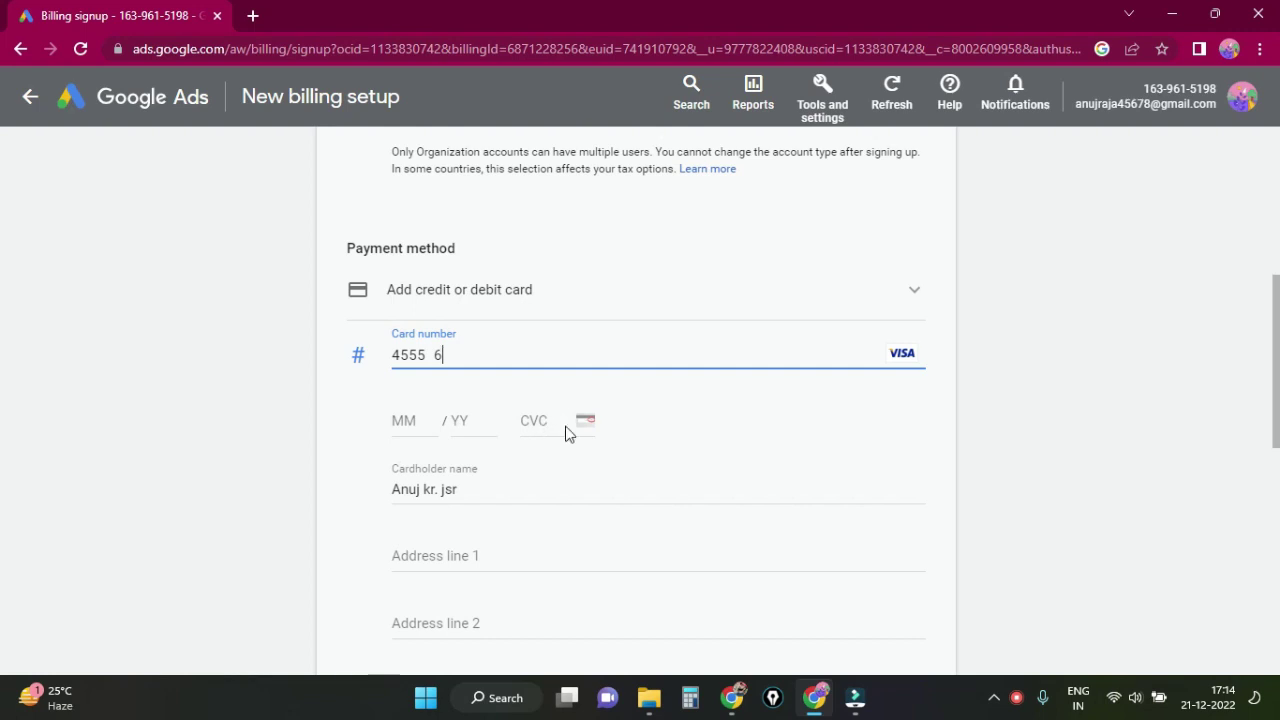
scroll(497, 617, "down", 5)
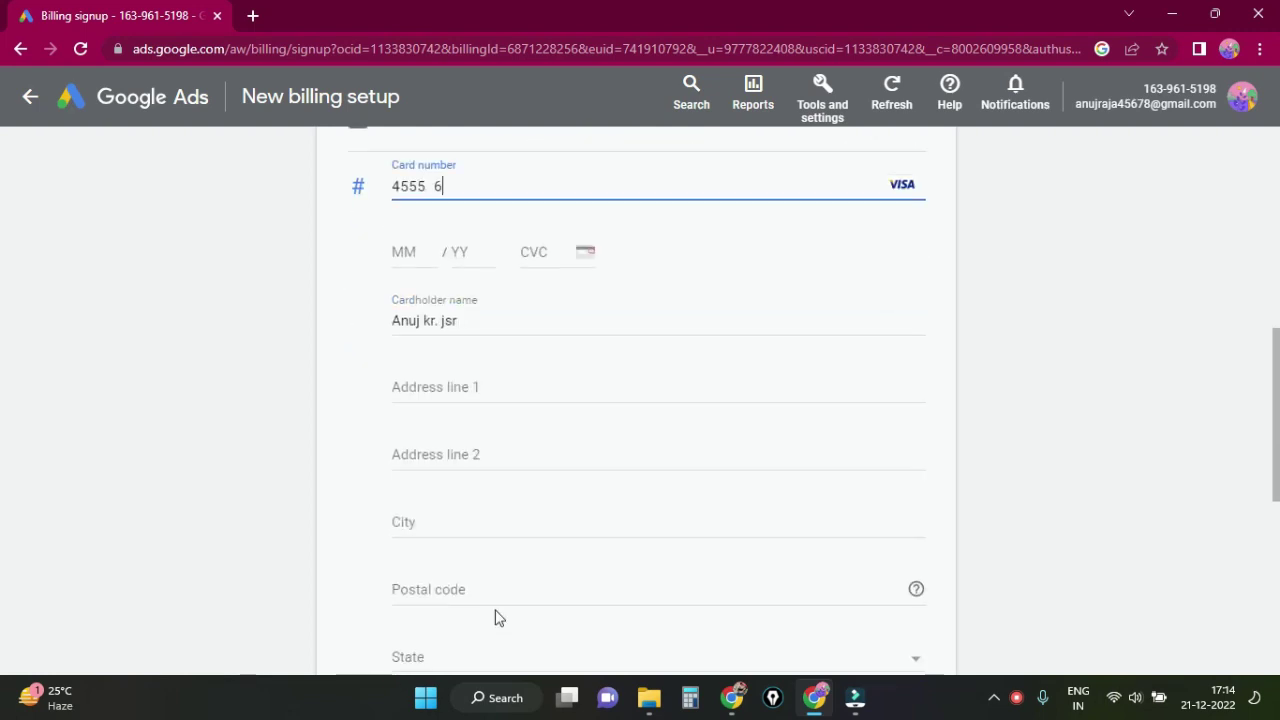
scroll(494, 602, "down", 1)
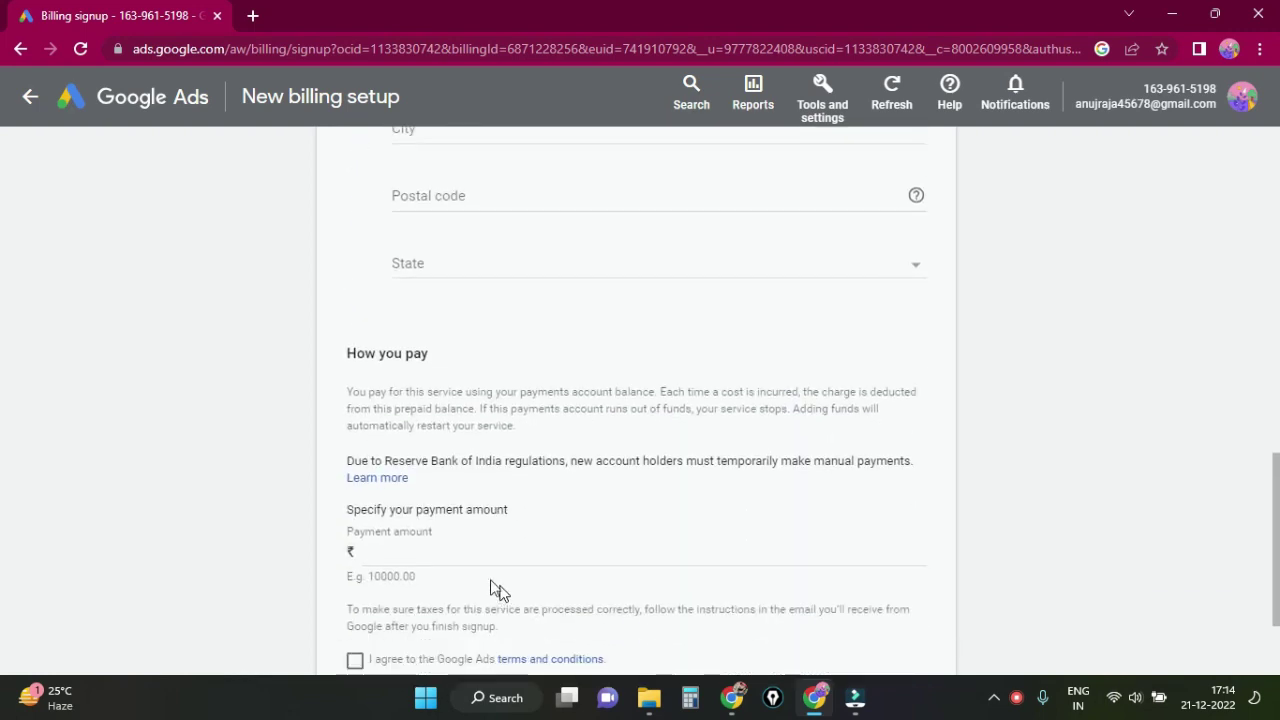
scroll(400, 560, "down", 2)
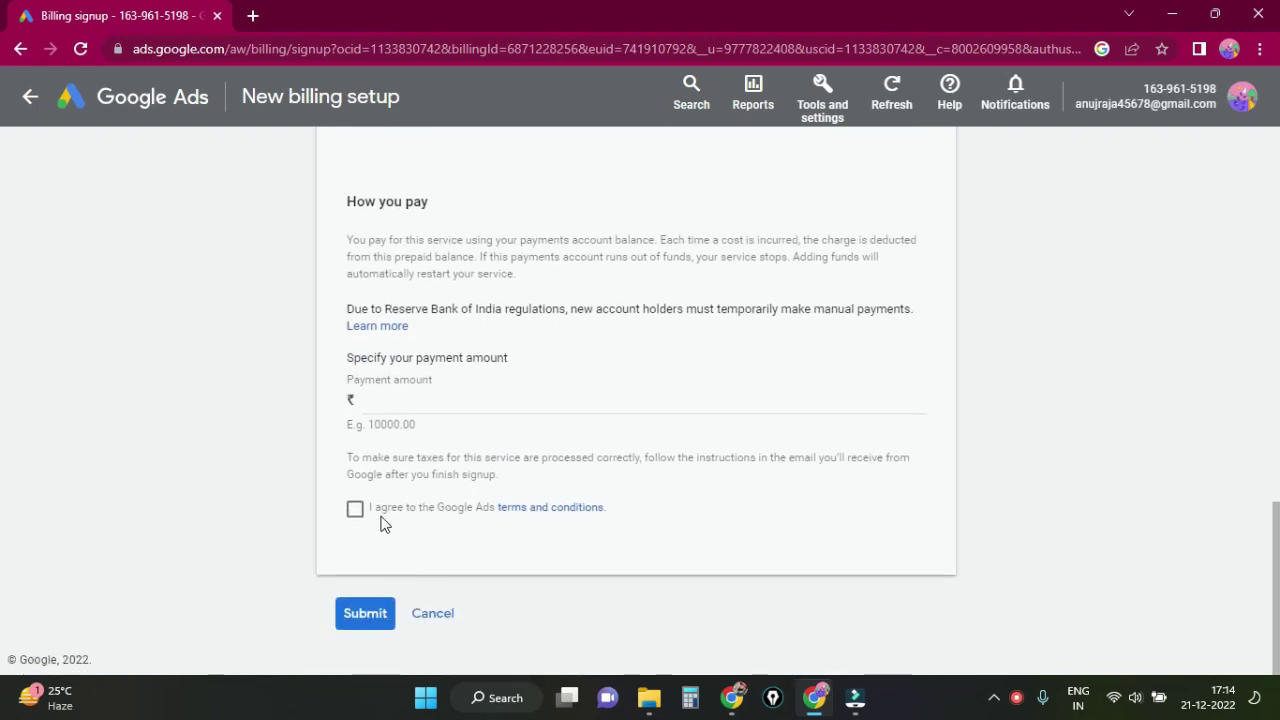
scroll(915, 517, "up", 10)
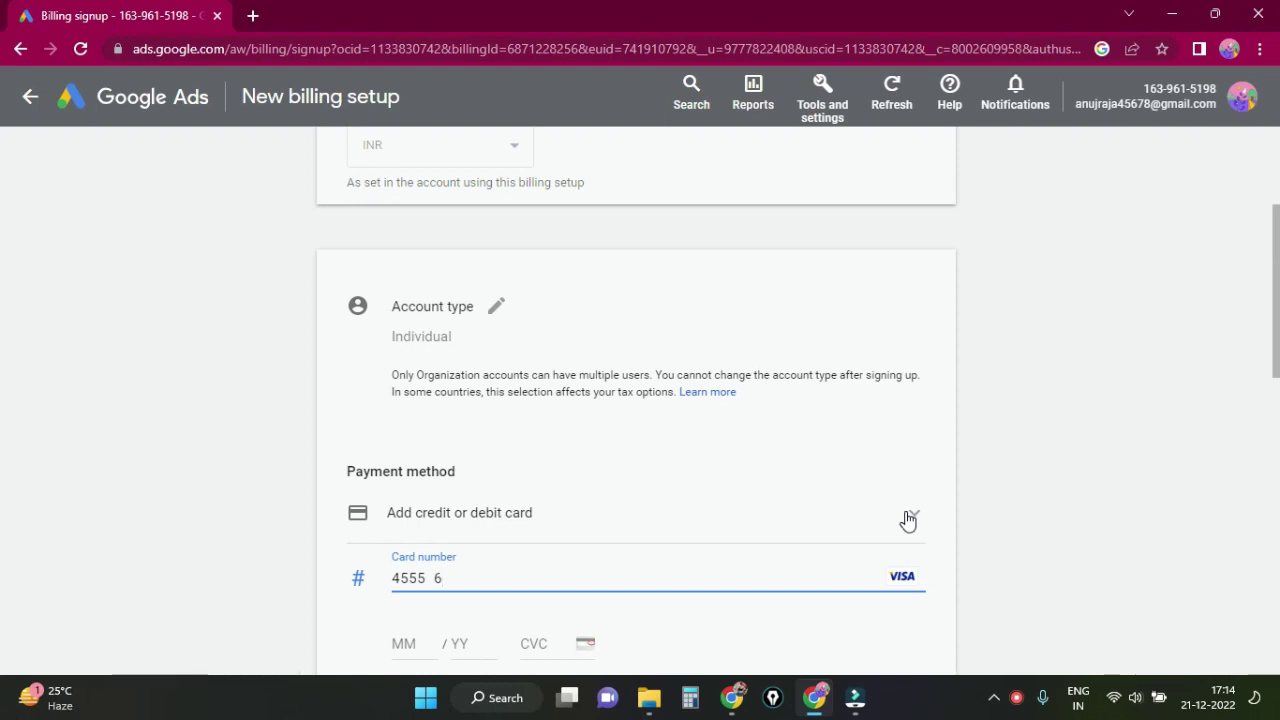
scroll(903, 520, "up", 1)
scroll(903, 520, "down", 2)
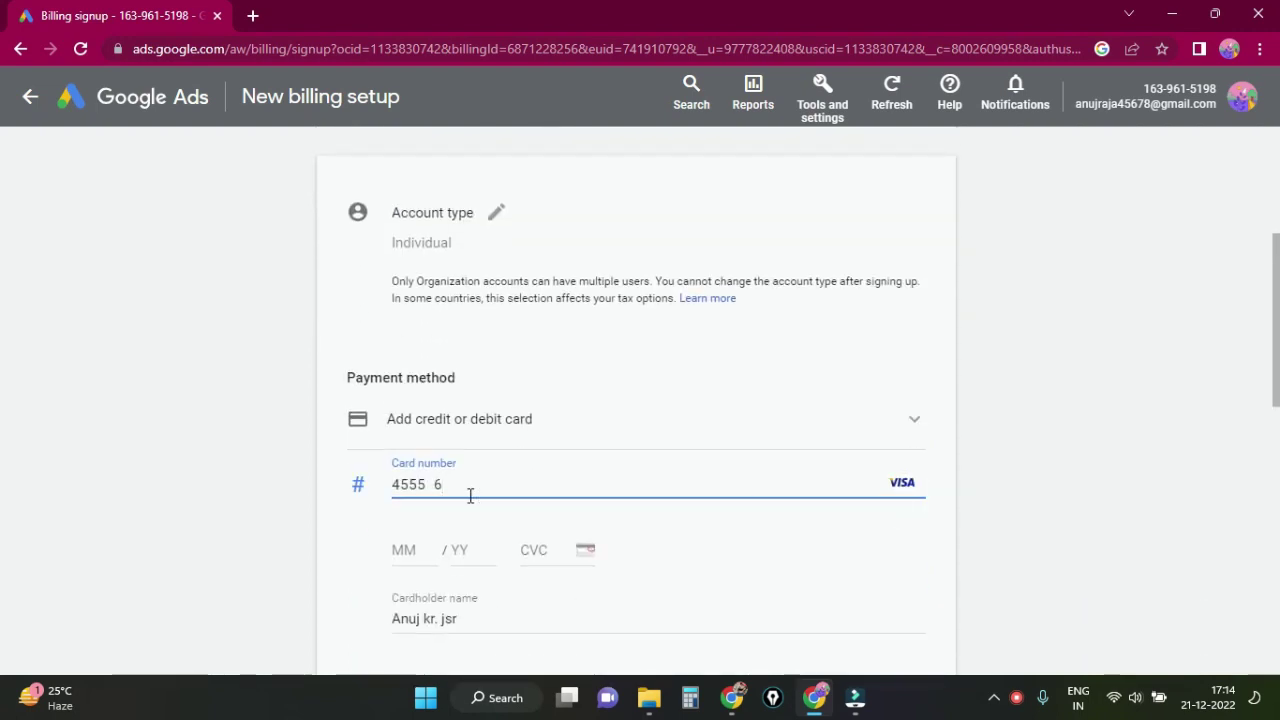
left_click_drag(470, 496, 338, 498)
key("BackSpace")
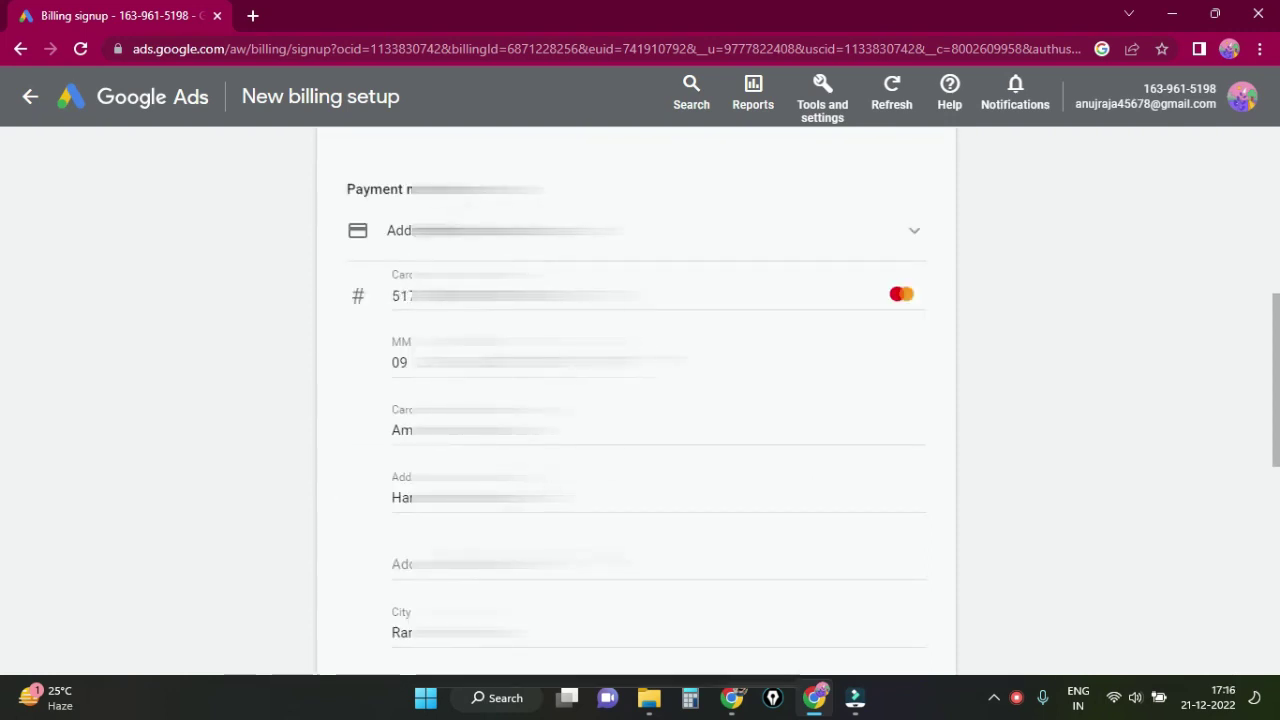
Set the payment amount to ₹500 under How you pay
scroll(640, 400, "down", 4)
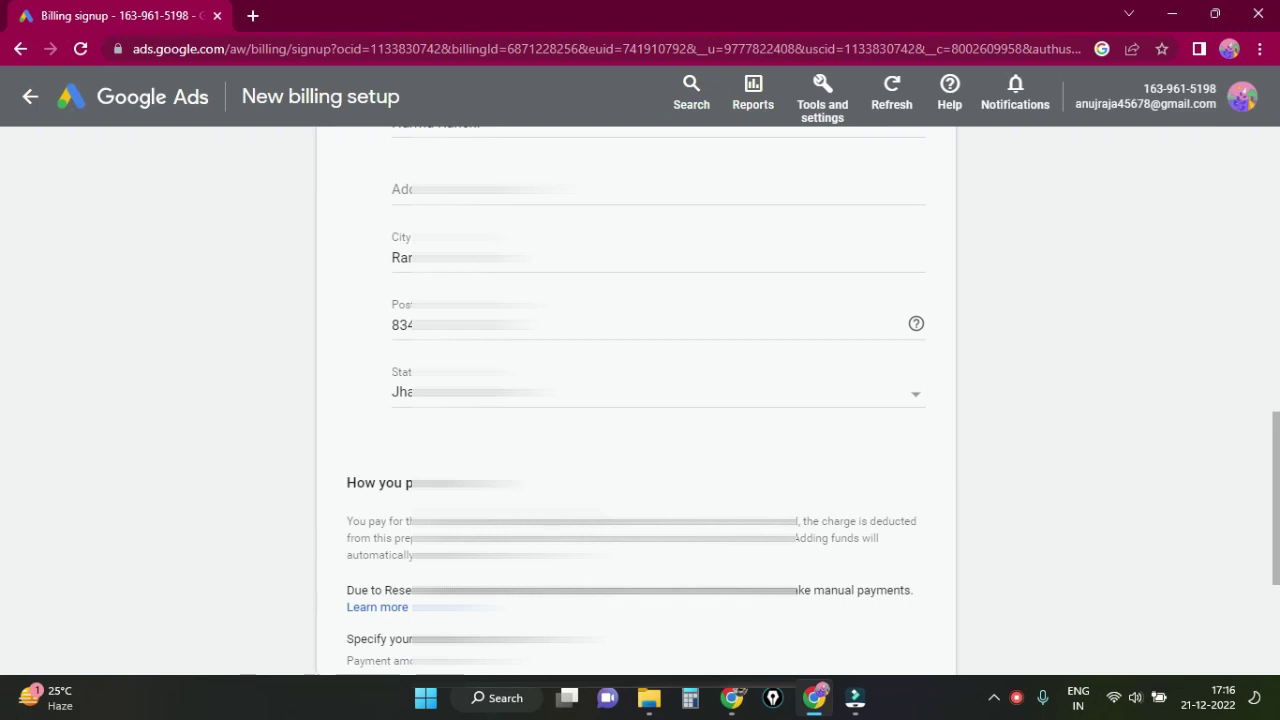
scroll(640, 400, "down", 3)
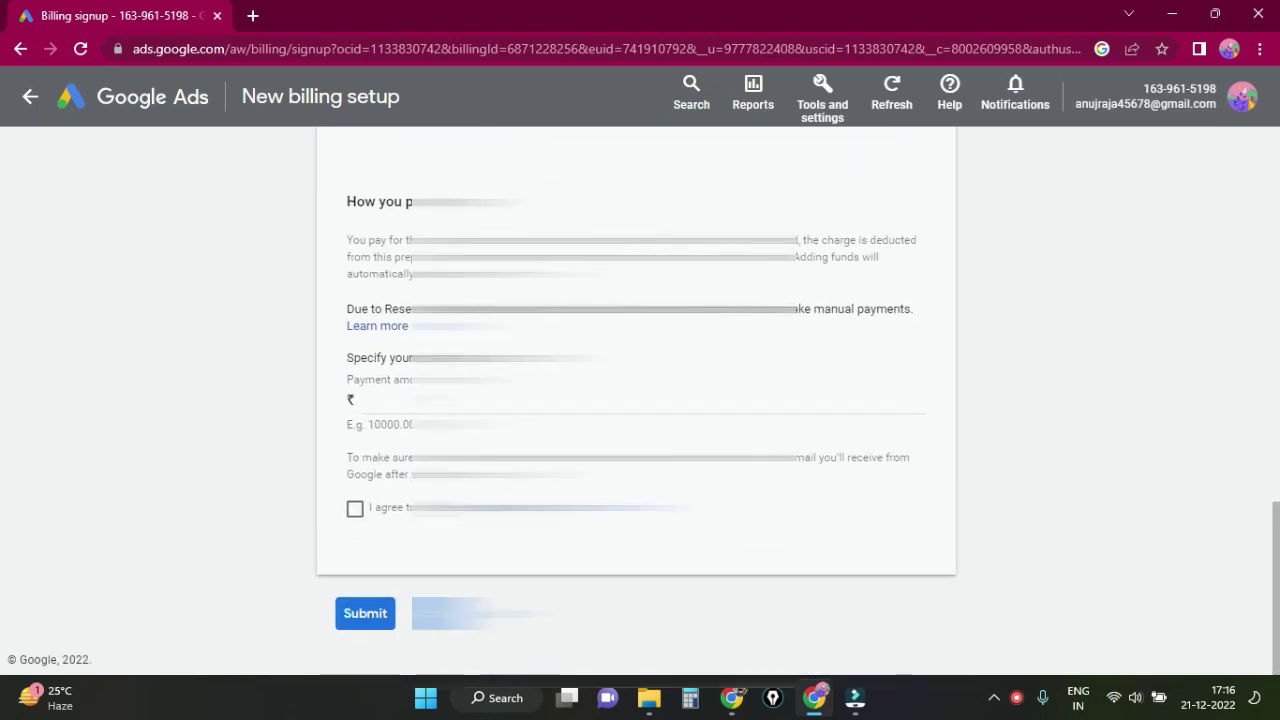
left_click(407, 402)
type("5")
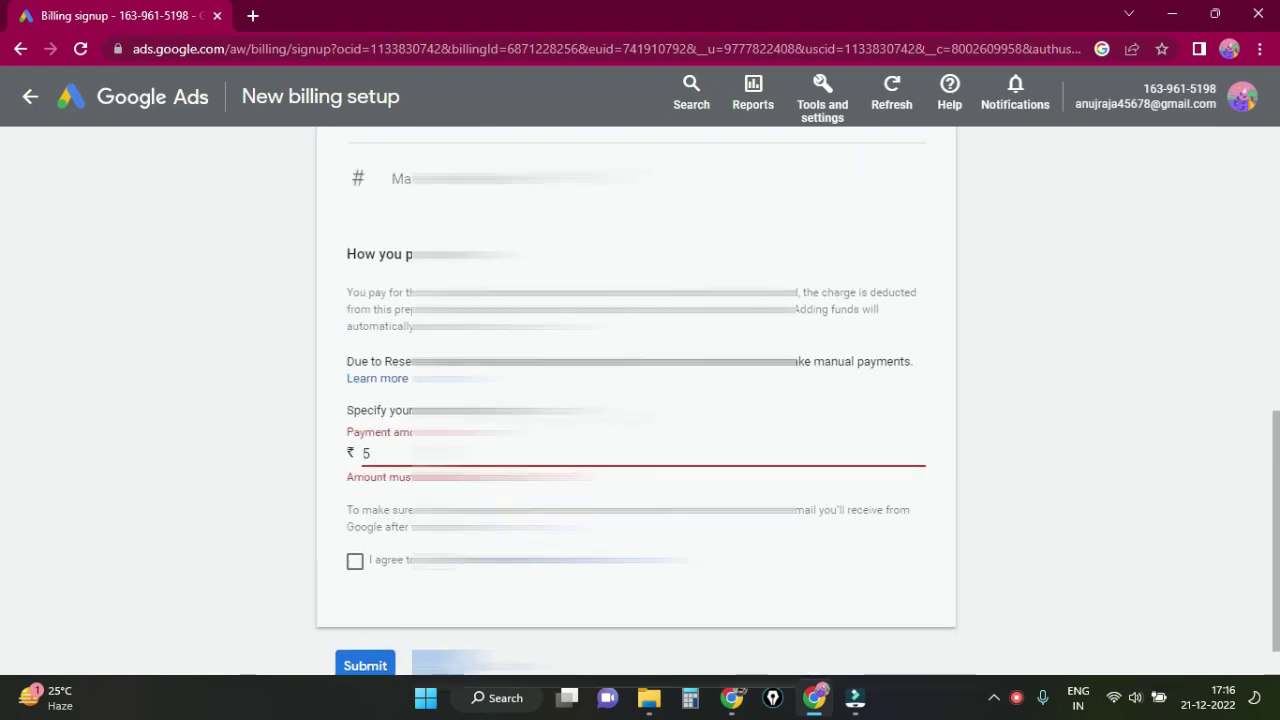
type("5")
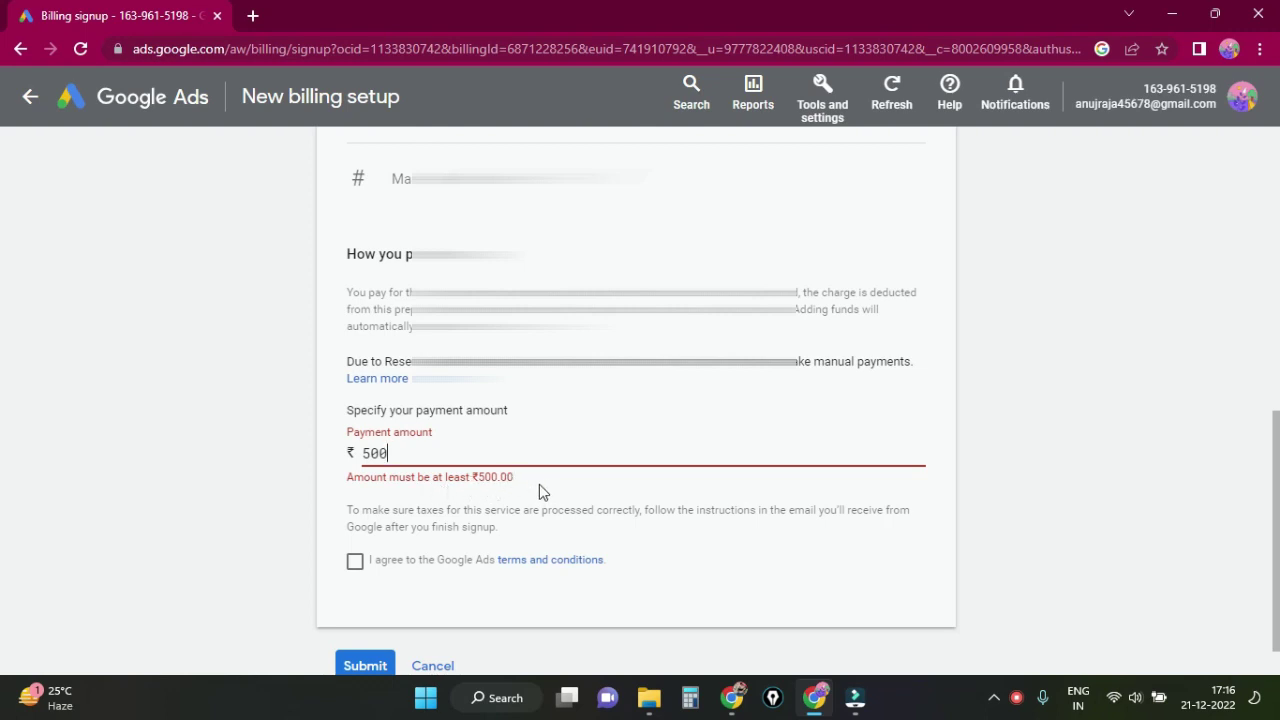
left_click(333, 414)
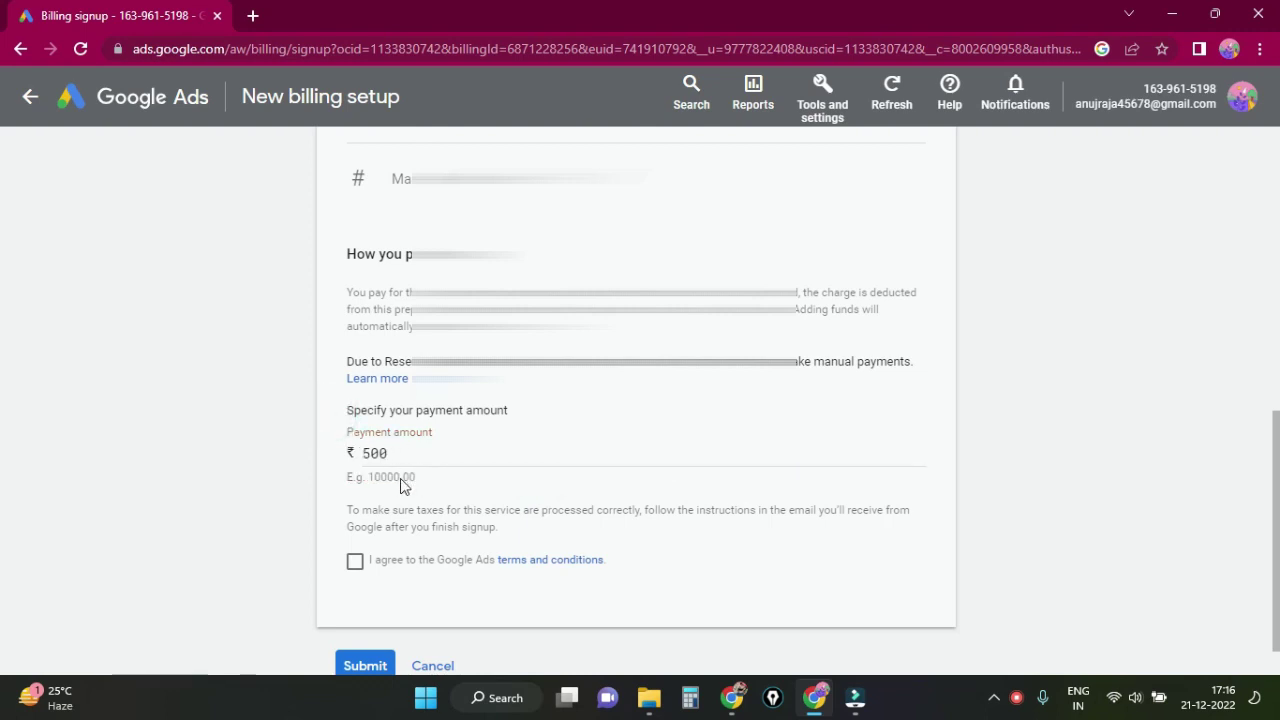
Agree to the Google Ads terms and conditions, and submit the billing setup through to the bank's payment page
left_click(355, 563)
scroll(705, 529, "down", 1)
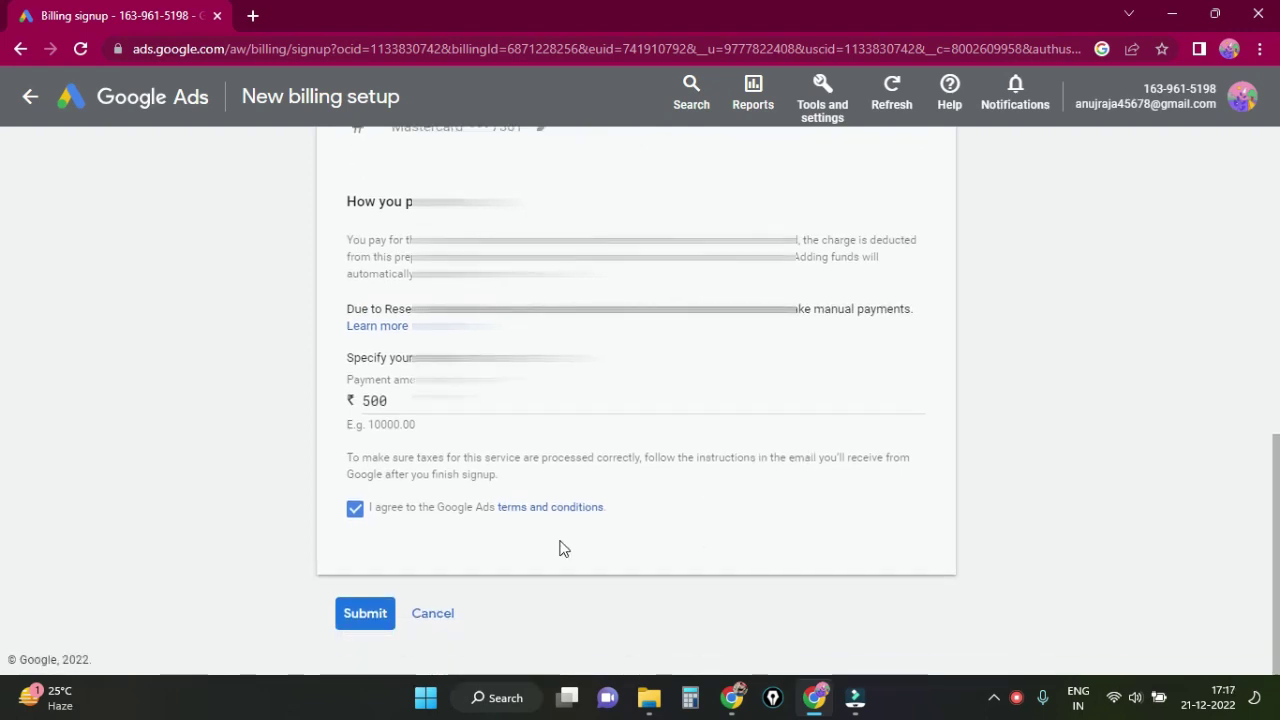
left_click(364, 612)
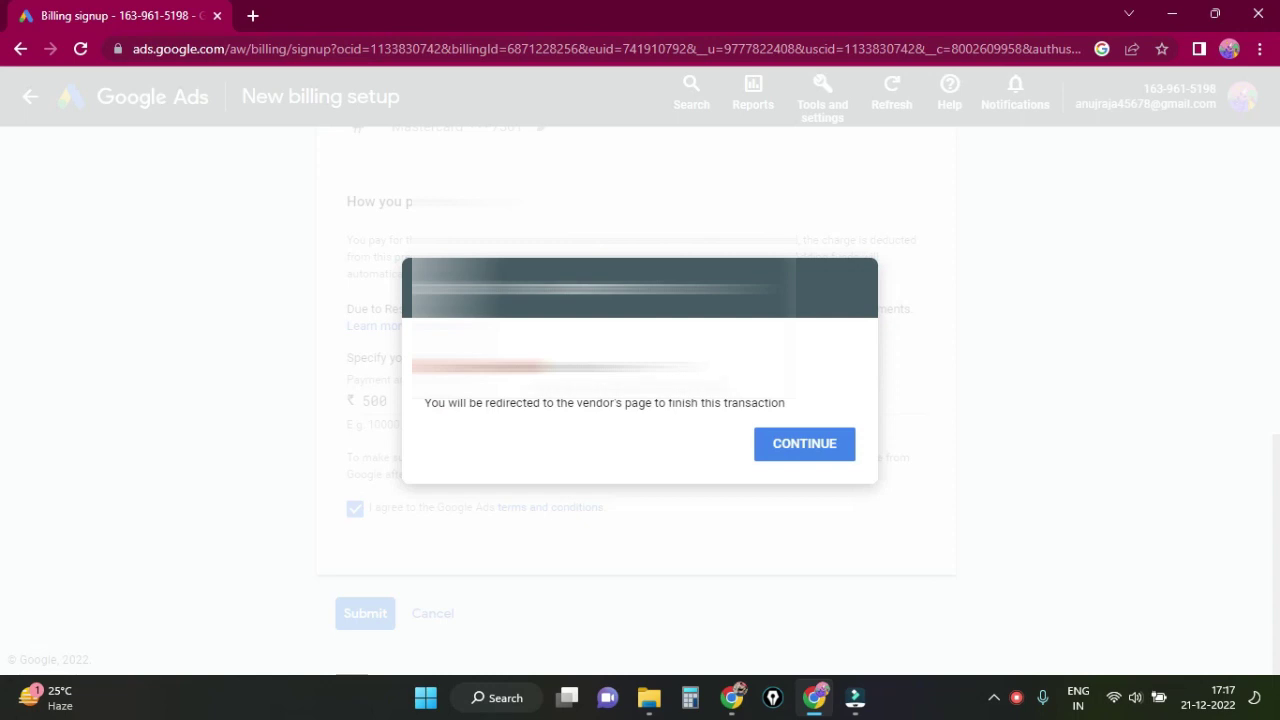
left_click(776, 455)
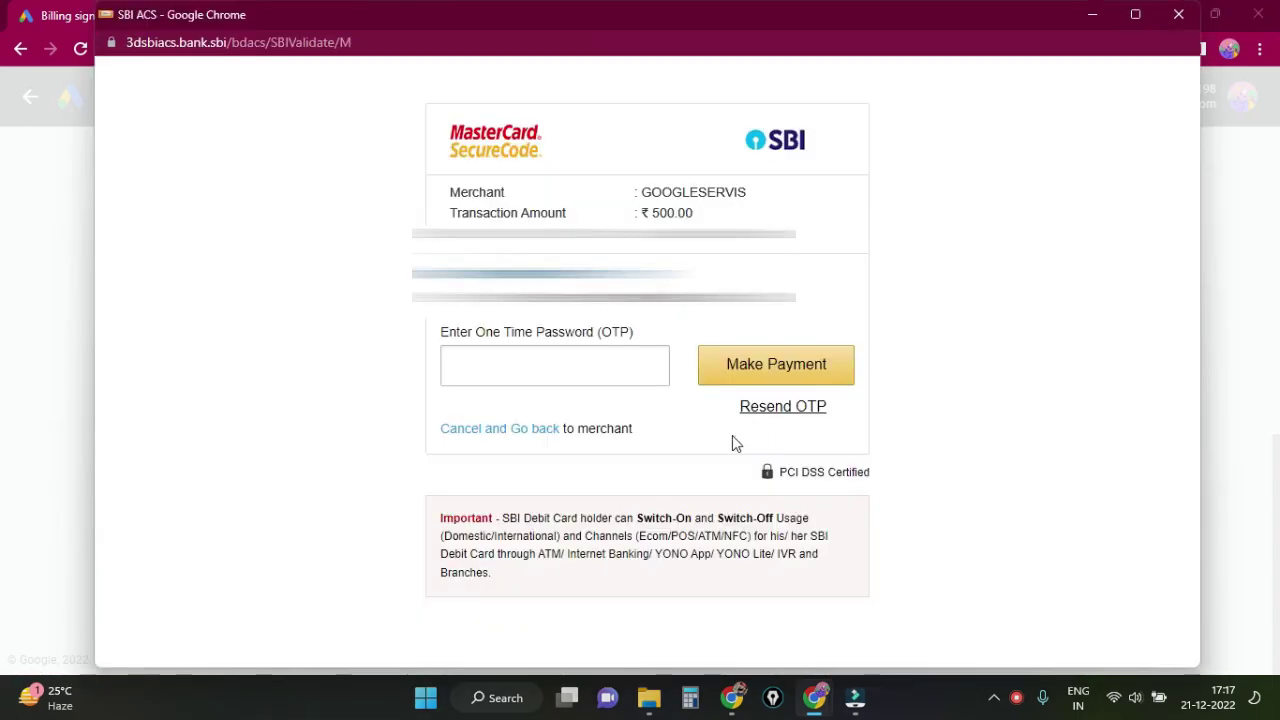
Enter the one-time password on the bank's verification page and make the payment
left_click(618, 376)
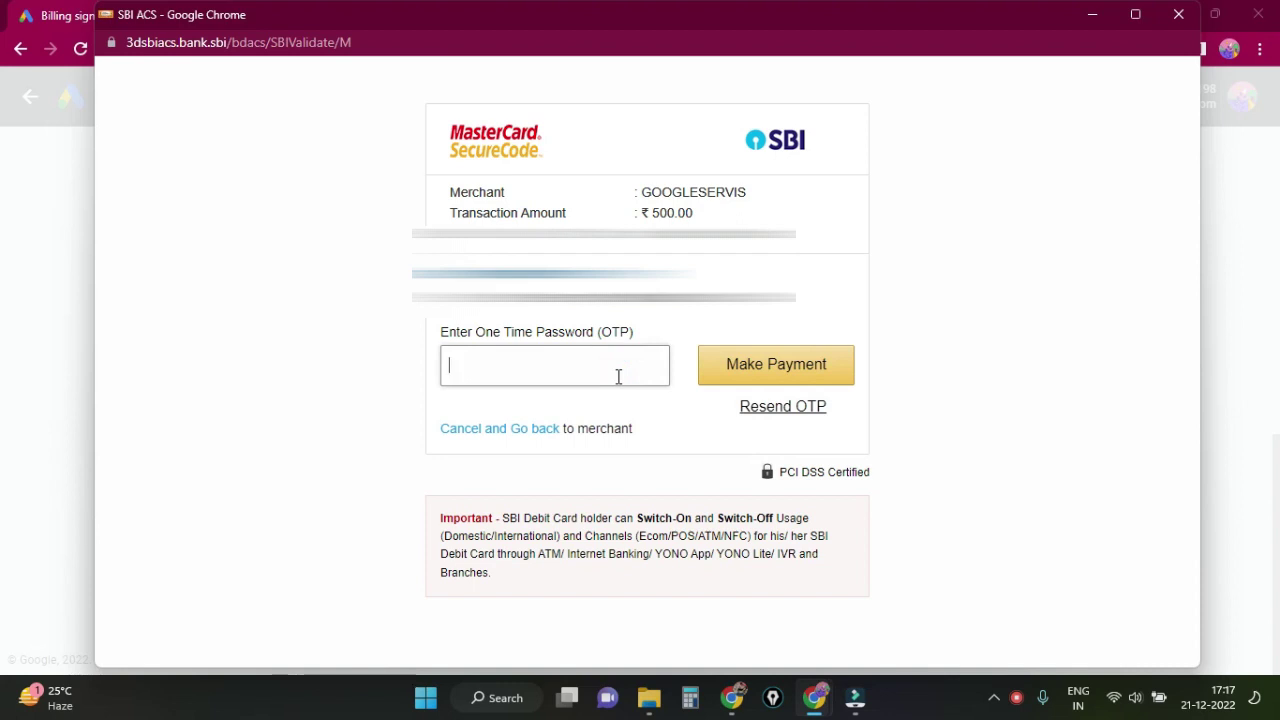
key("ctrl+v")
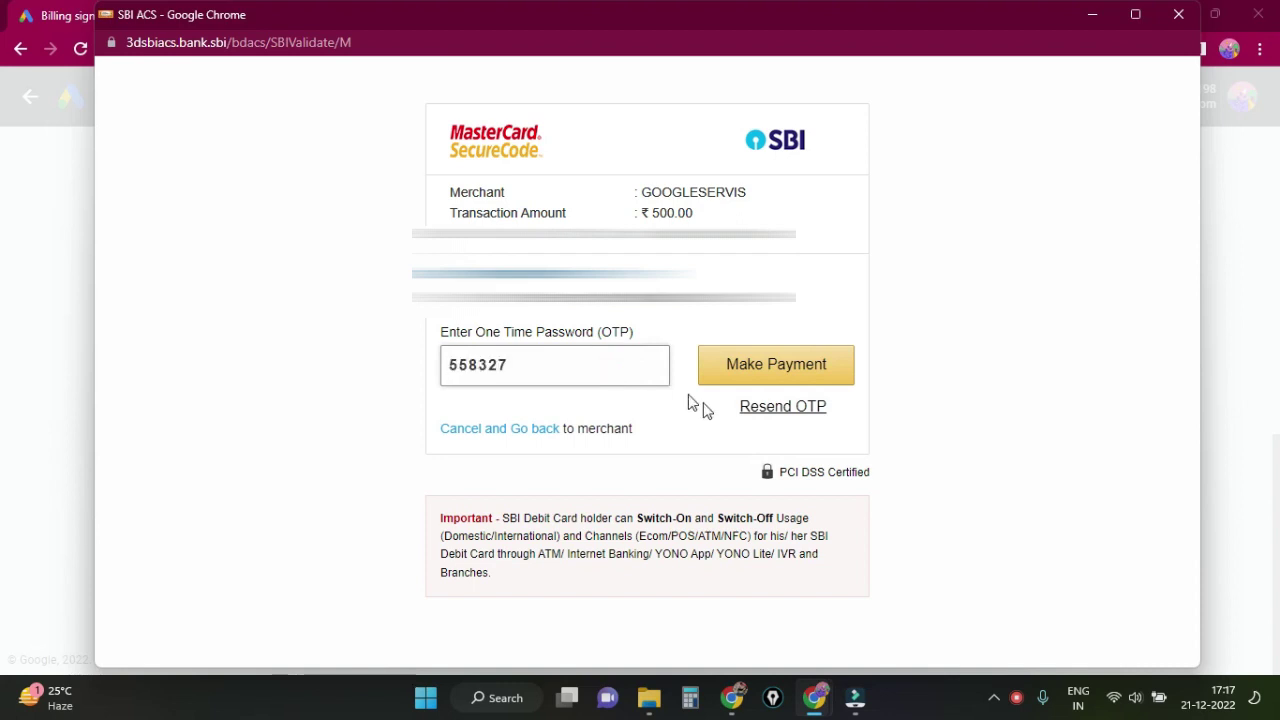
left_click(756, 378)
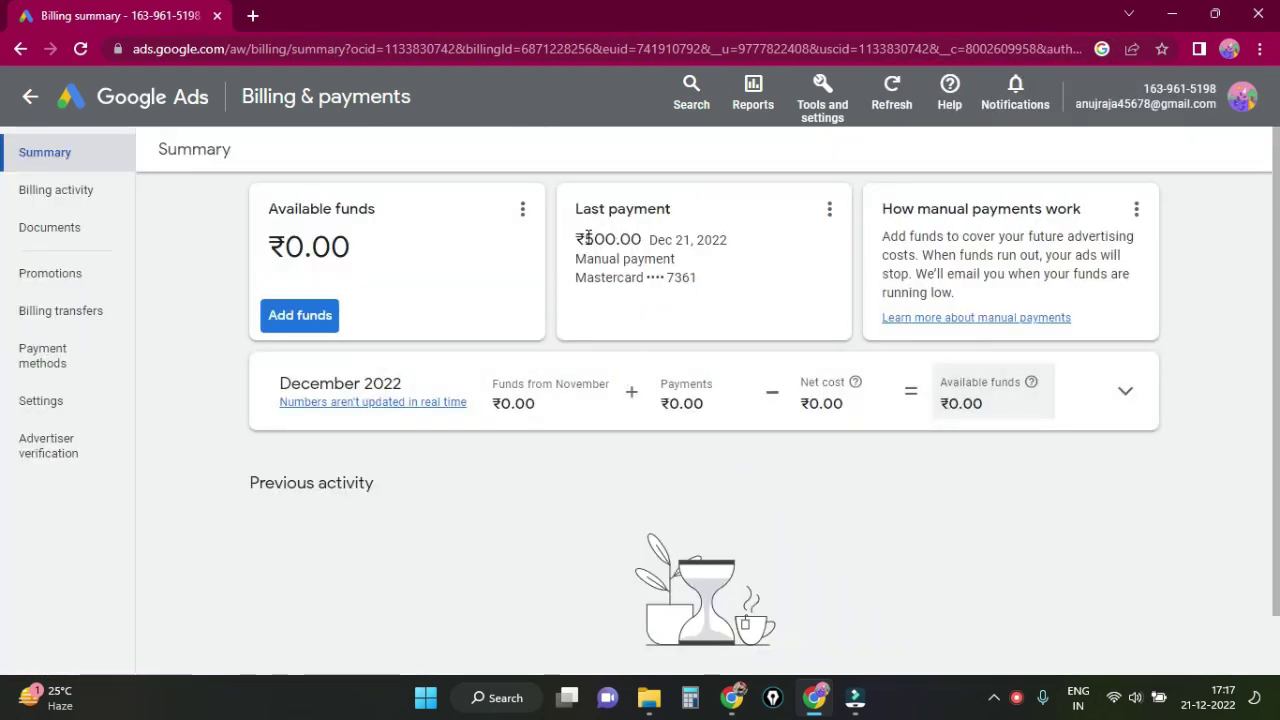
Examine the billing summary's last payment amount, date and method, and compare them with the available funds
double_click(588, 238)
left_click_drag(610, 238, 692, 262)
left_click(660, 256)
left_click_drag(588, 277, 703, 292)
left_click(716, 302)
left_click(703, 291)
left_click_drag(266, 208, 366, 208)
left_click(376, 260)
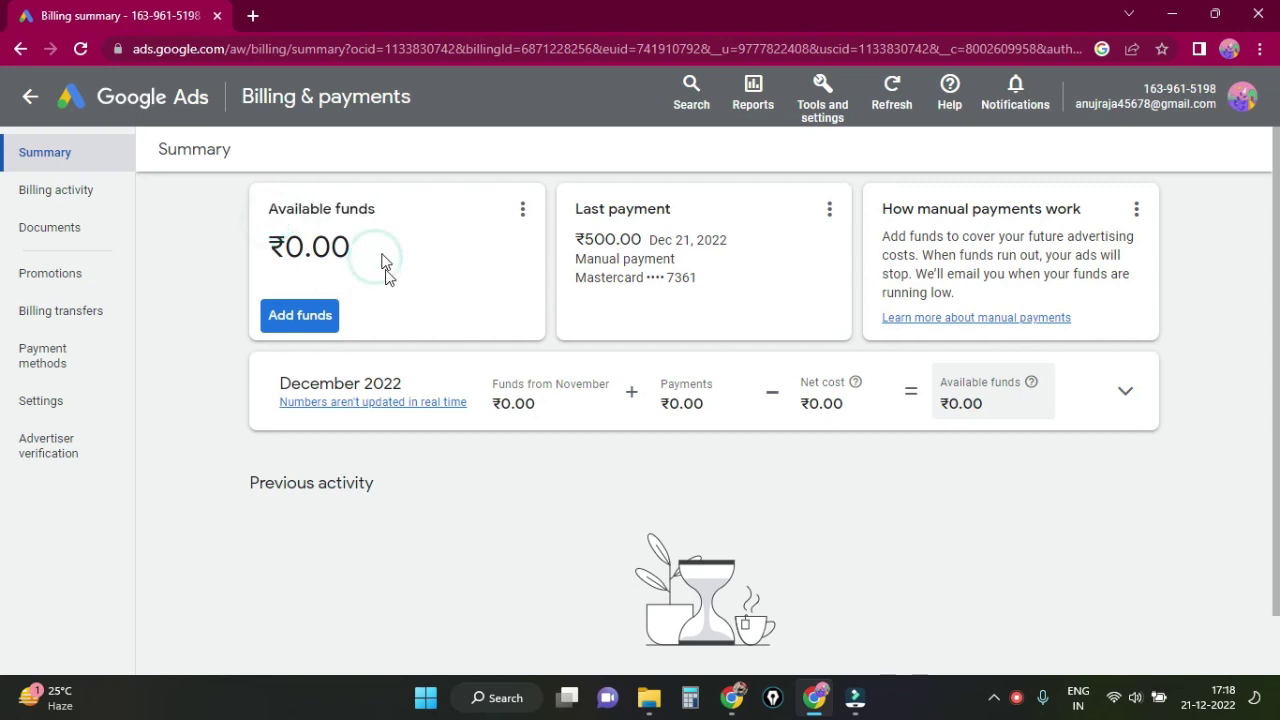
left_click_drag(739, 241, 564, 250)
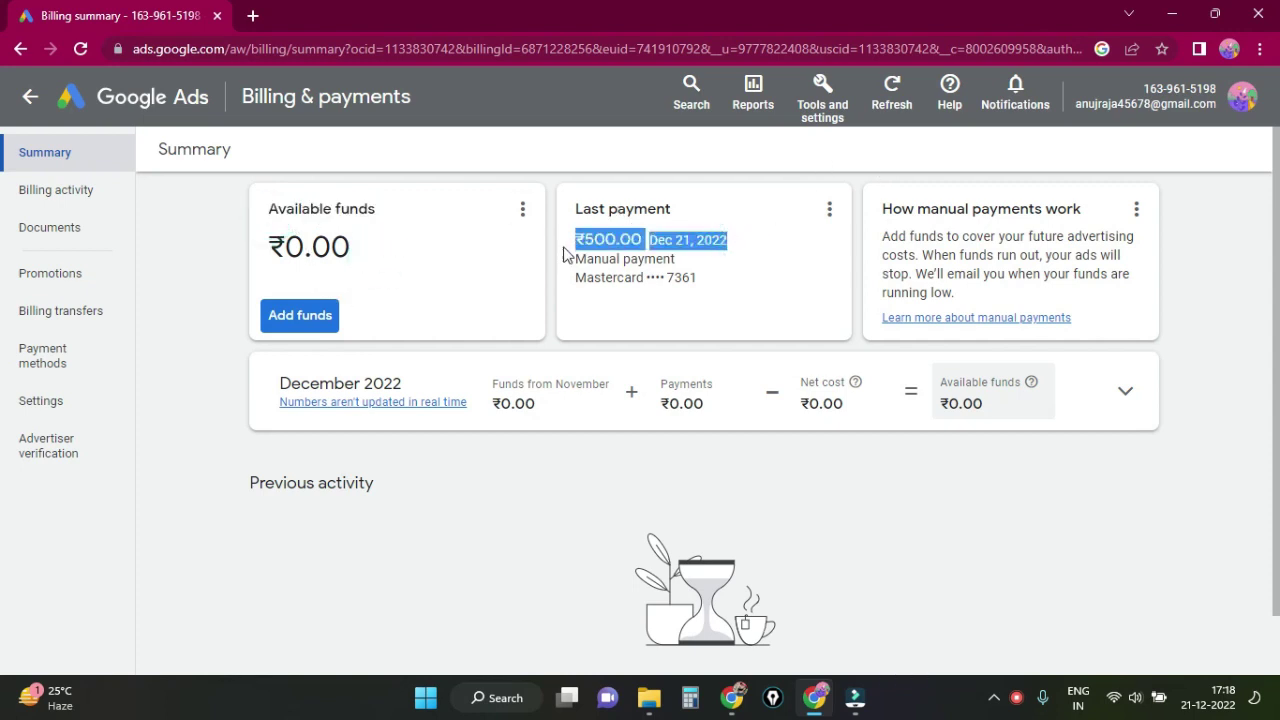
left_click(657, 228)
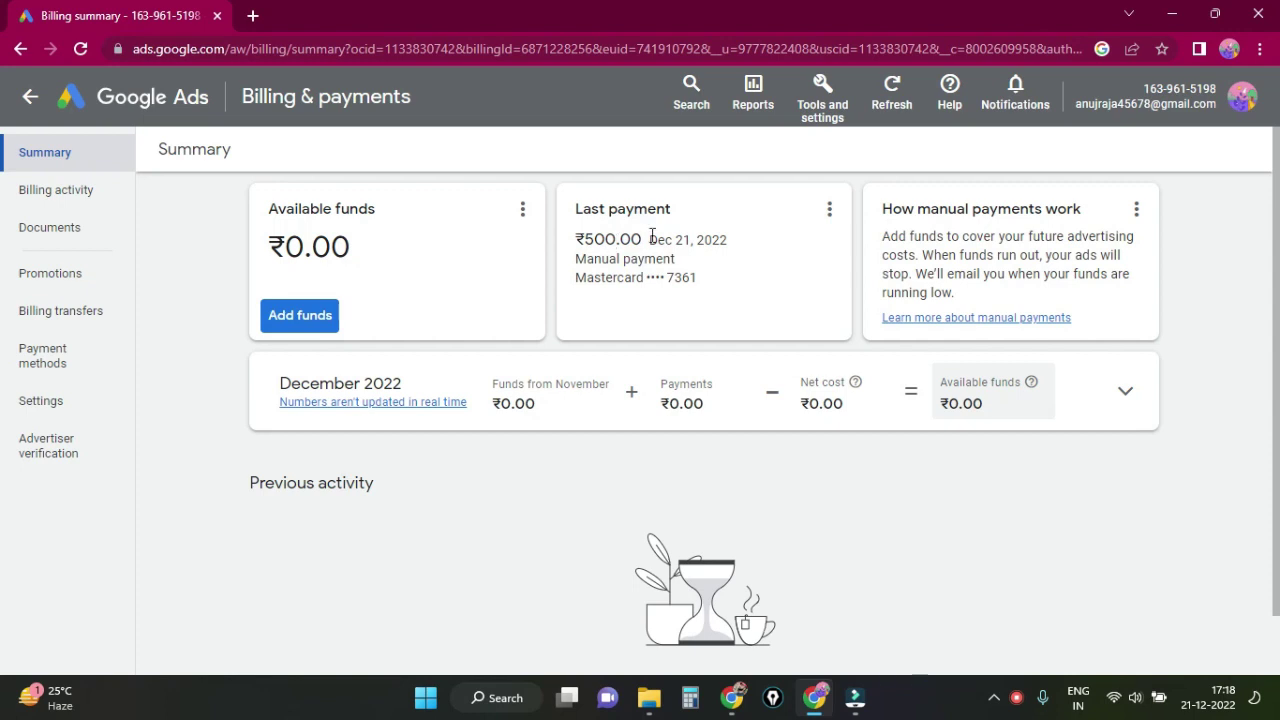
left_click_drag(652, 236, 591, 236)
left_click(685, 300)
left_click(40, 148)
left_click_drag(588, 237, 669, 237)
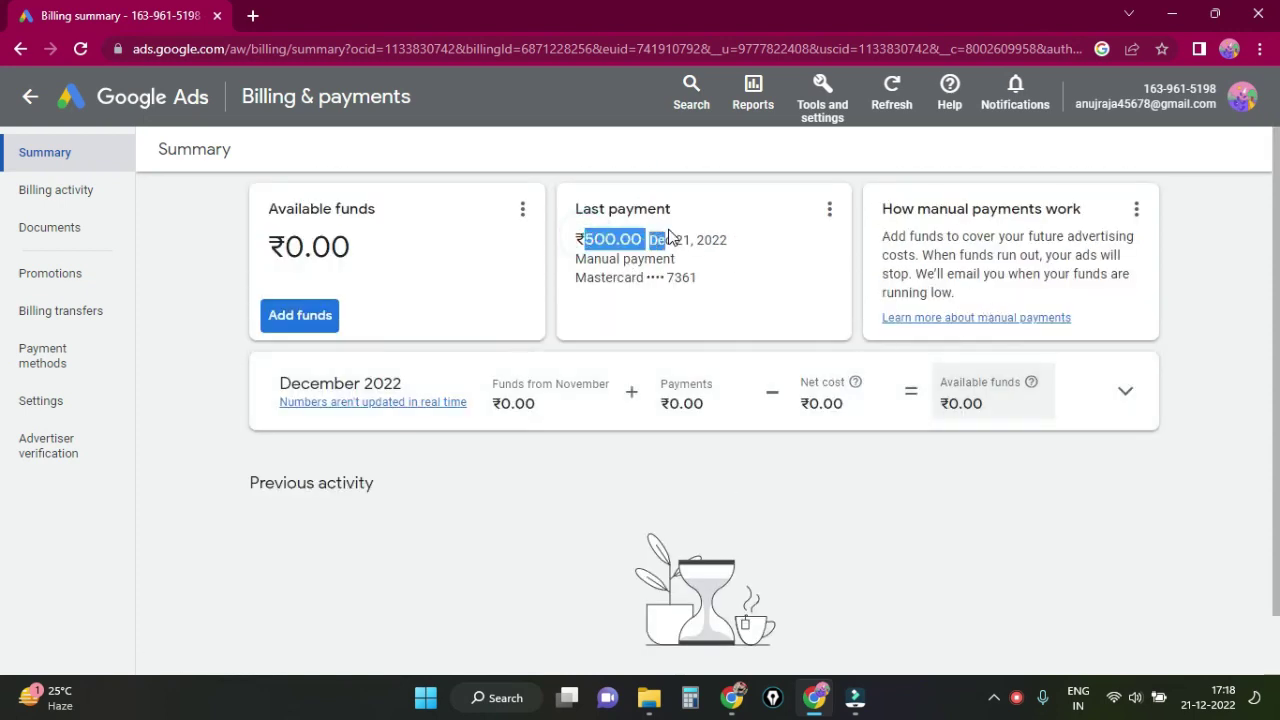
left_click(700, 249)
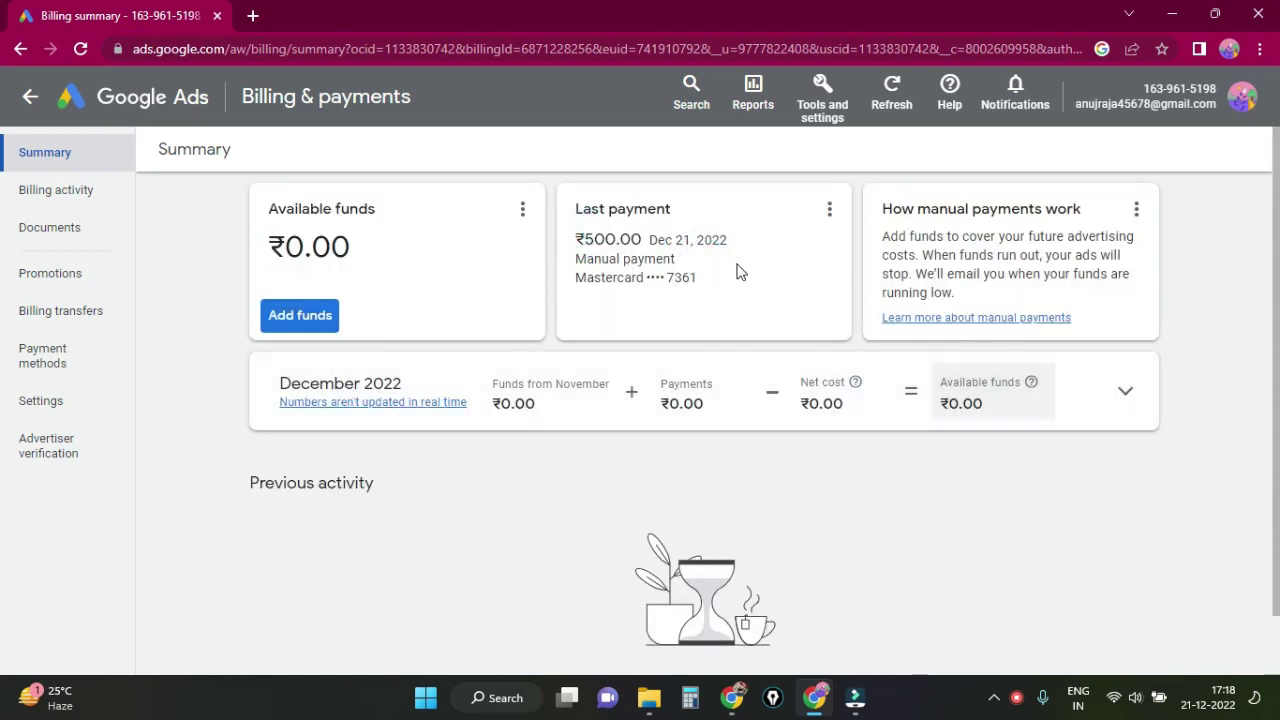